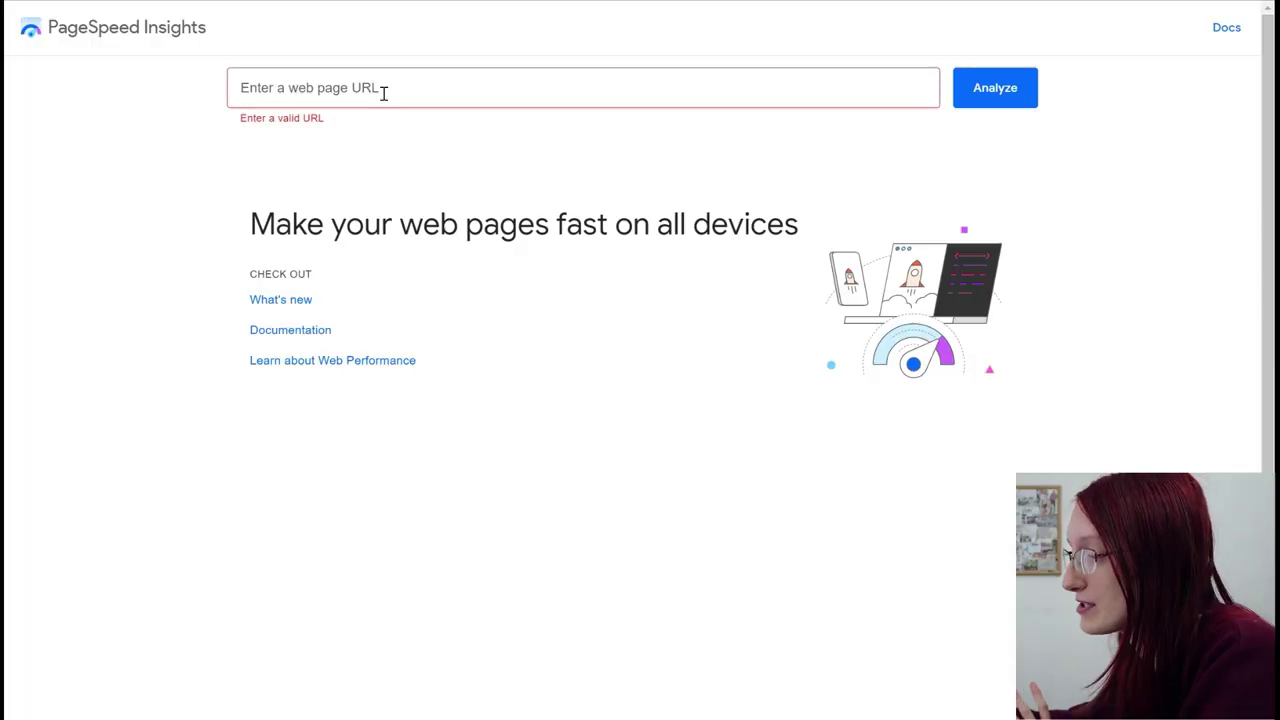
Analyze the blog's homepage in PageSpeed Insights and compare its mobile and desktop performance scores
left_click(383, 91)
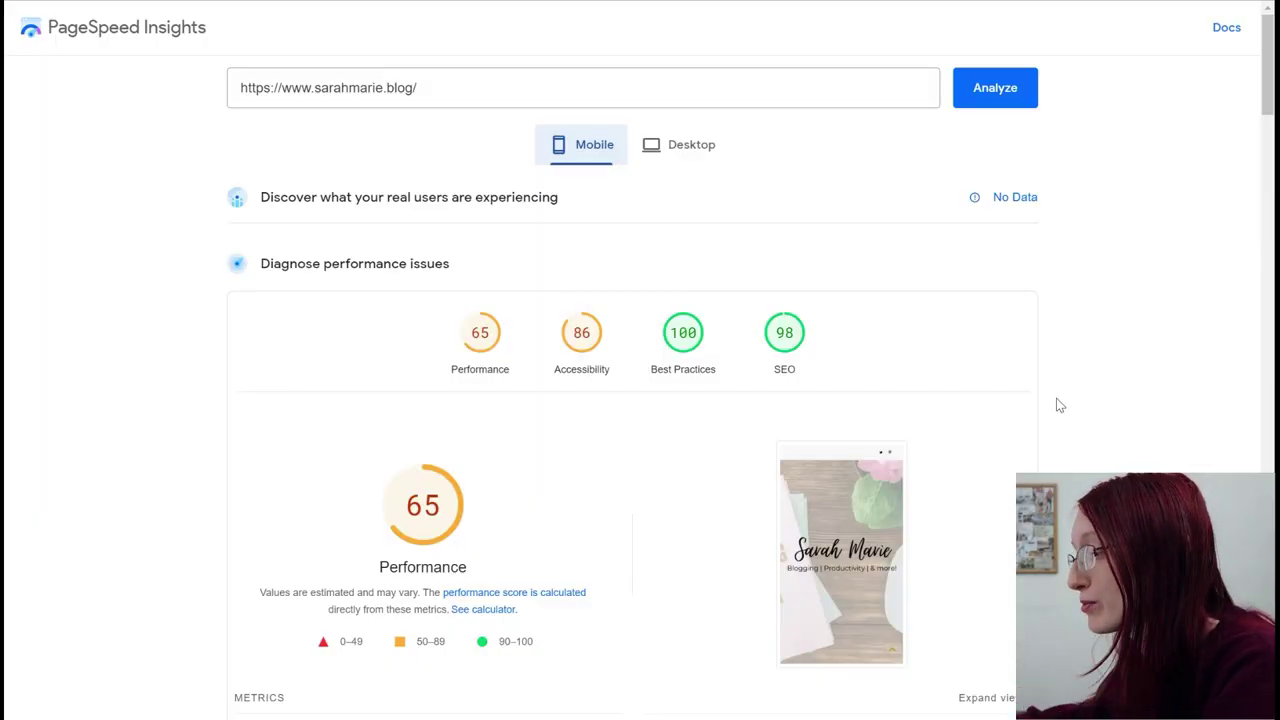
scroll(1056, 398, "down", 2)
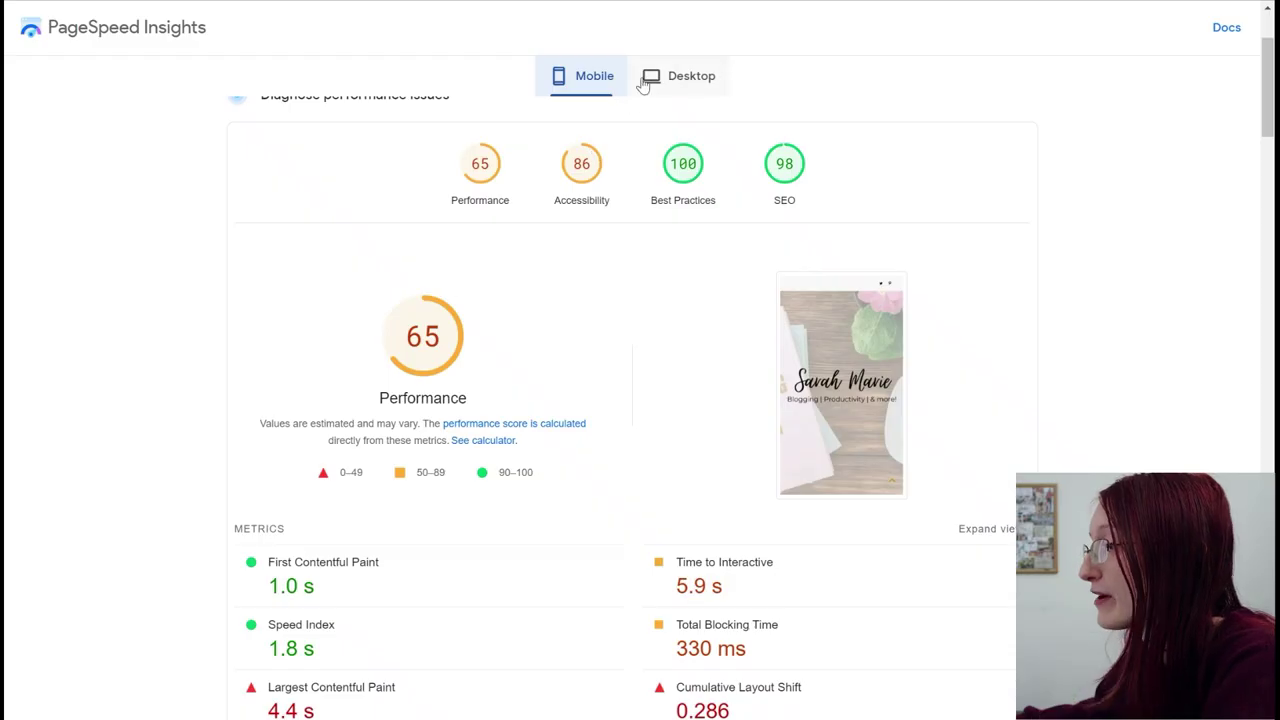
left_click(680, 76)
scroll(517, 358, "down", 2)
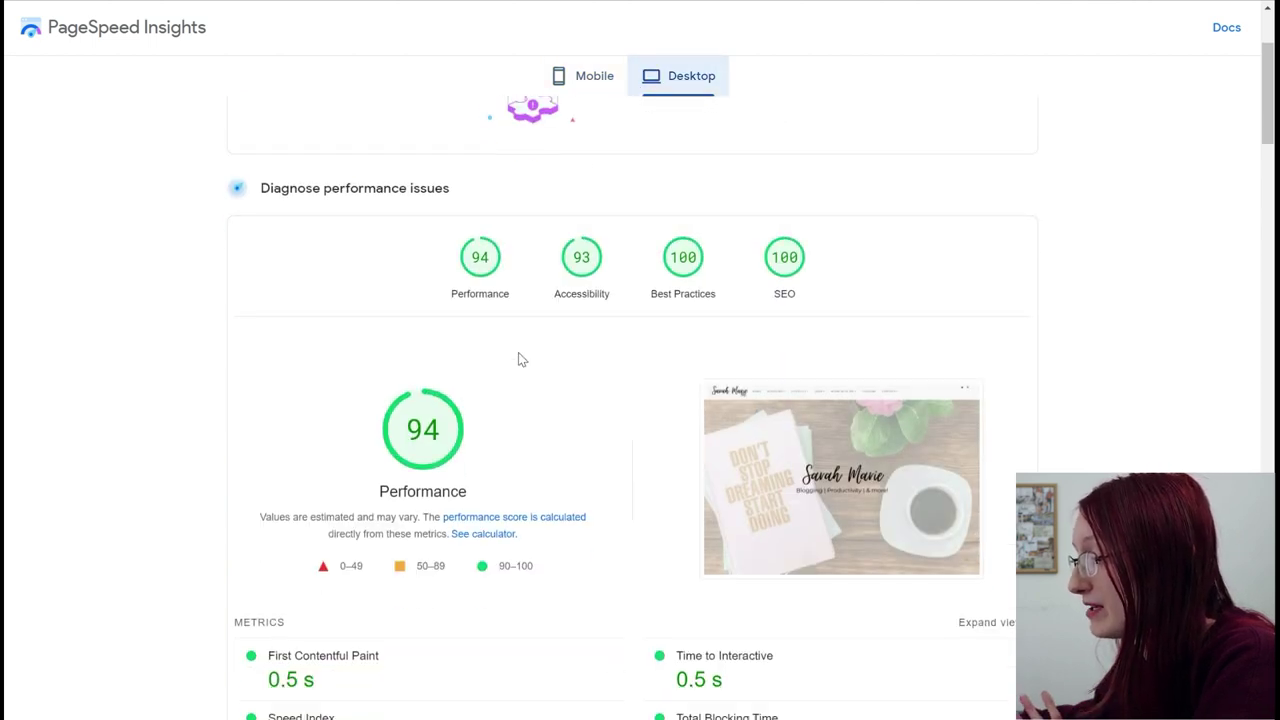
scroll(538, 315, "down", 2)
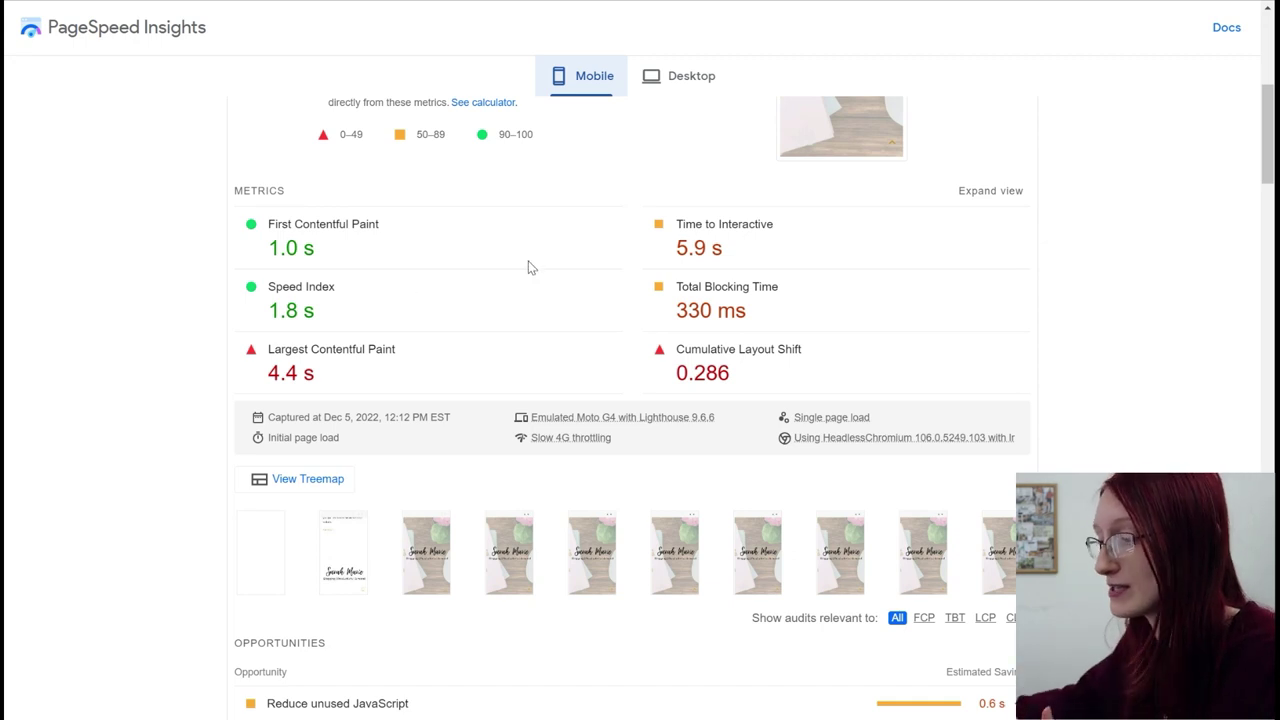
Review the mobile report's opportunities, expanding the details for Reduce unused JavaScript and Reduce unused CSS
scroll(1090, 197, "down", 5)
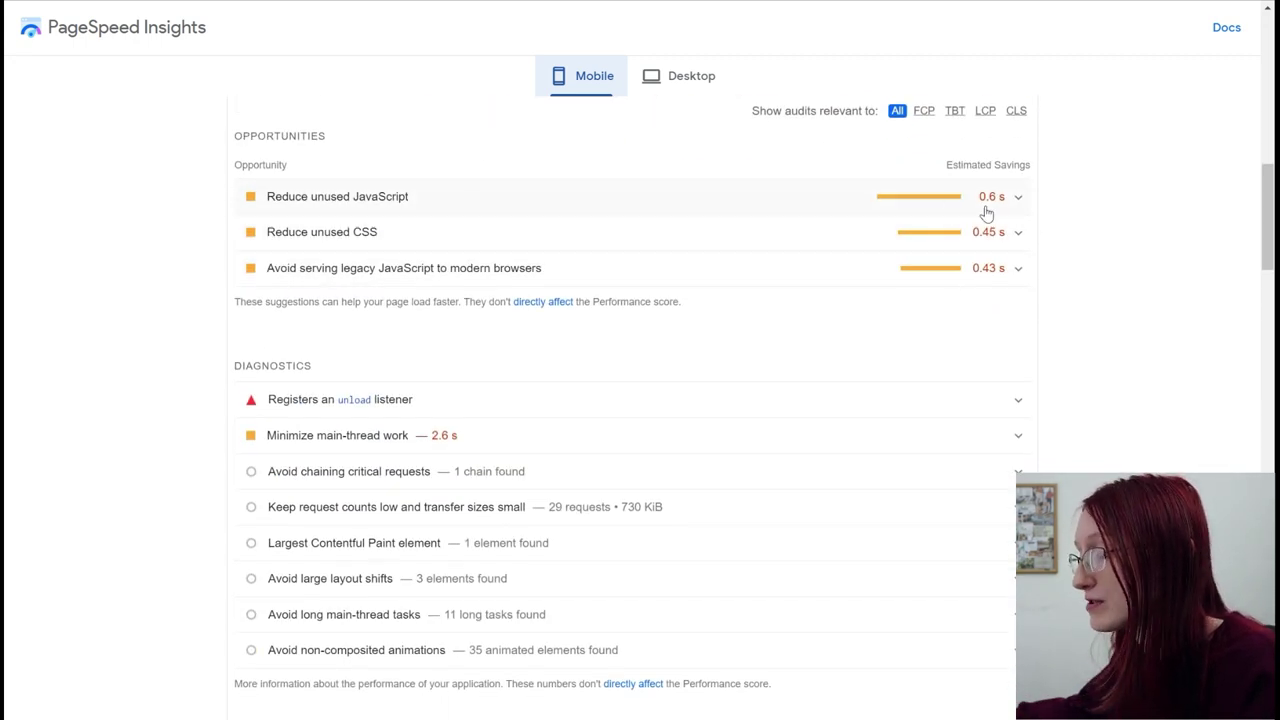
left_click(1016, 199)
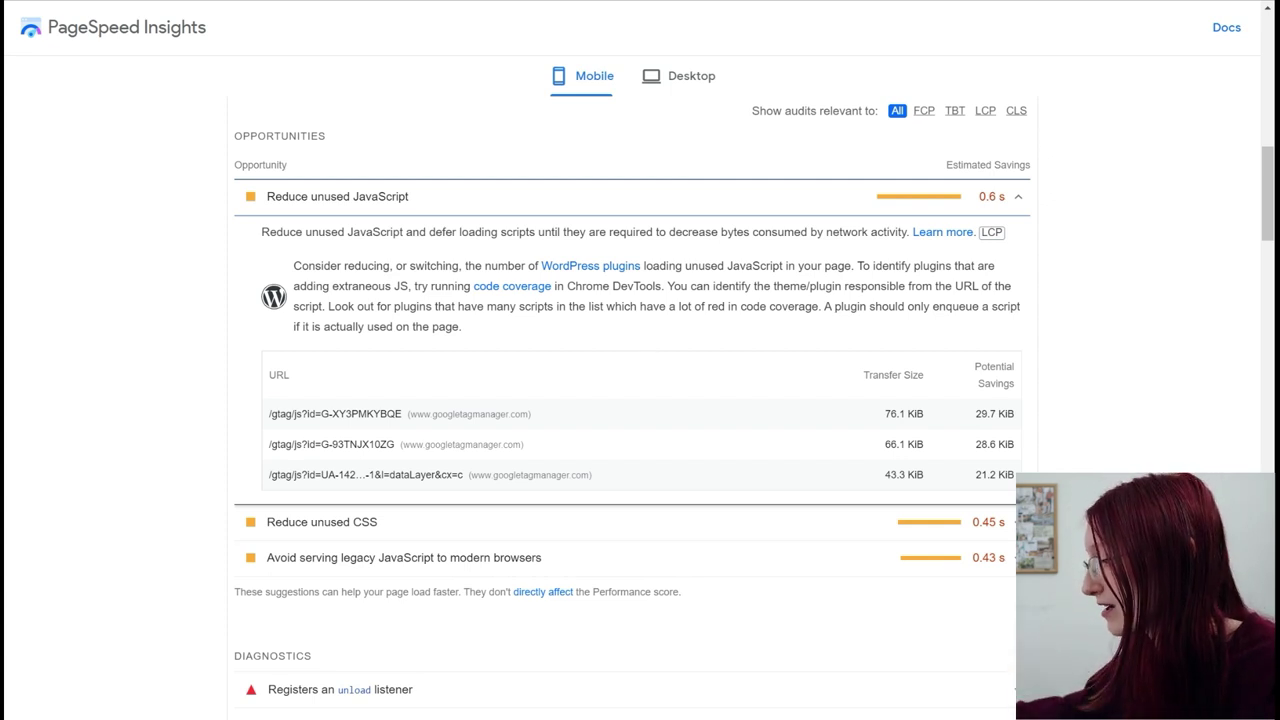
left_click(1000, 521)
scroll(1000, 521, "down", 3)
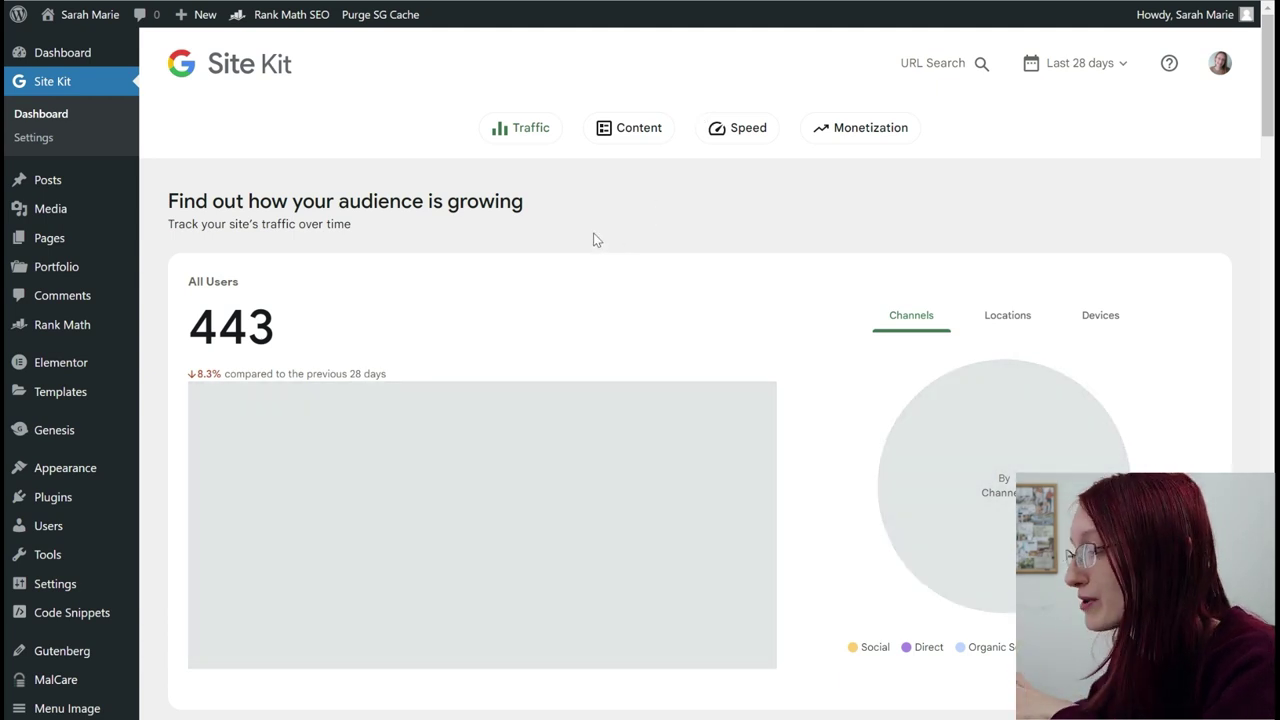
Switch to Site Kit in the WordPress dashboard and look through its Traffic, Content and Speed sections
scroll(550, 245, "down", 1)
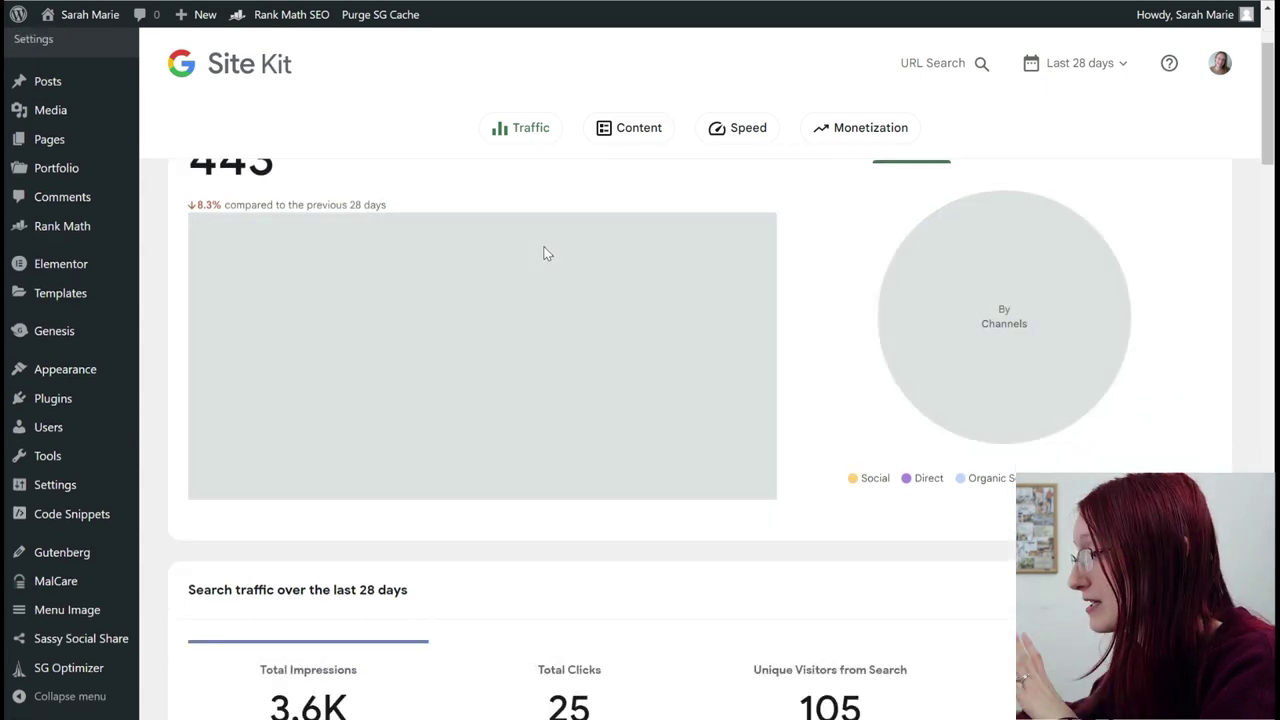
scroll(590, 190, "up", 1)
left_click(645, 131)
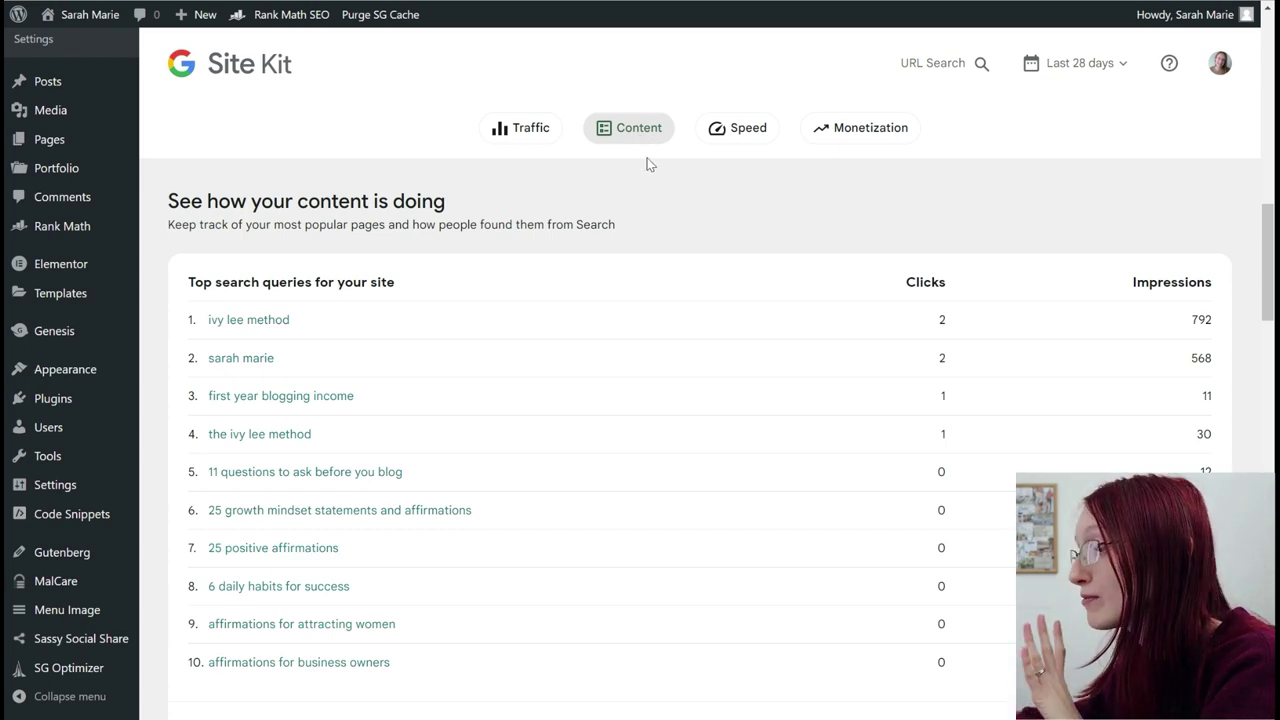
left_click(728, 136)
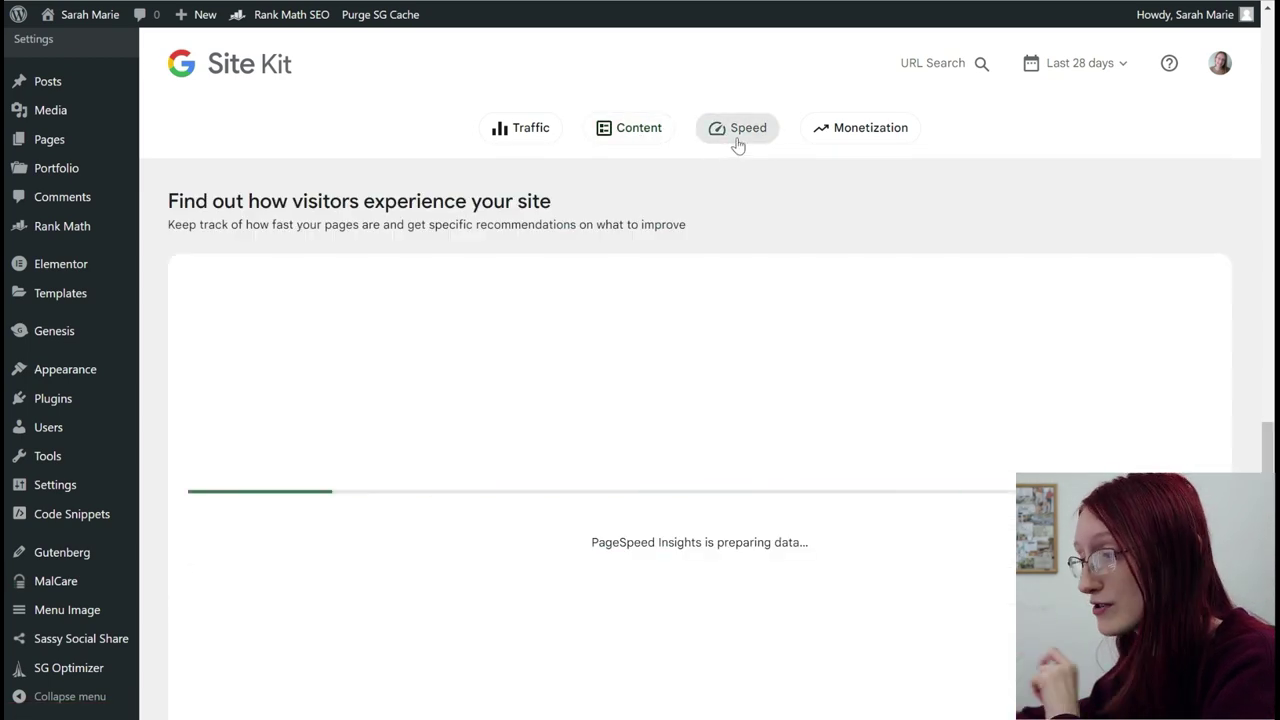
Examine the AdSense performance and Top Earning Pages in Site Kit's Monetization section
left_click(829, 133)
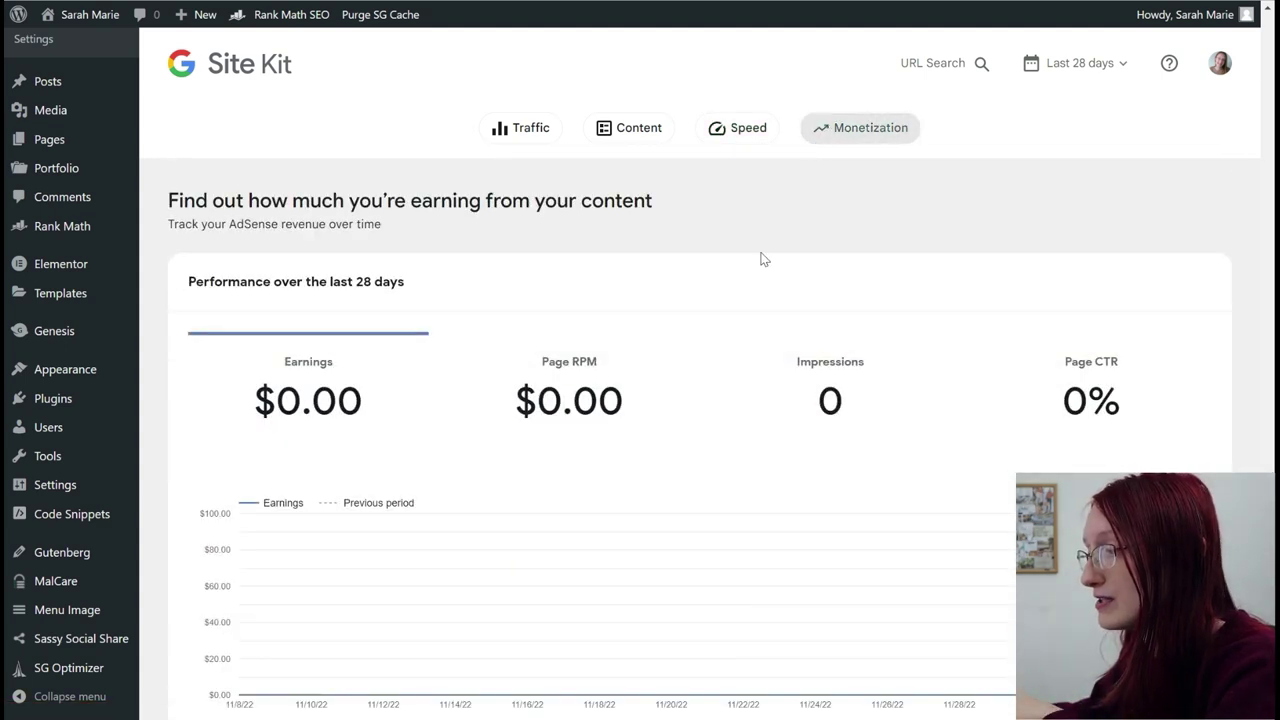
scroll(762, 260, "down", 2)
scroll(740, 300, "up", 1)
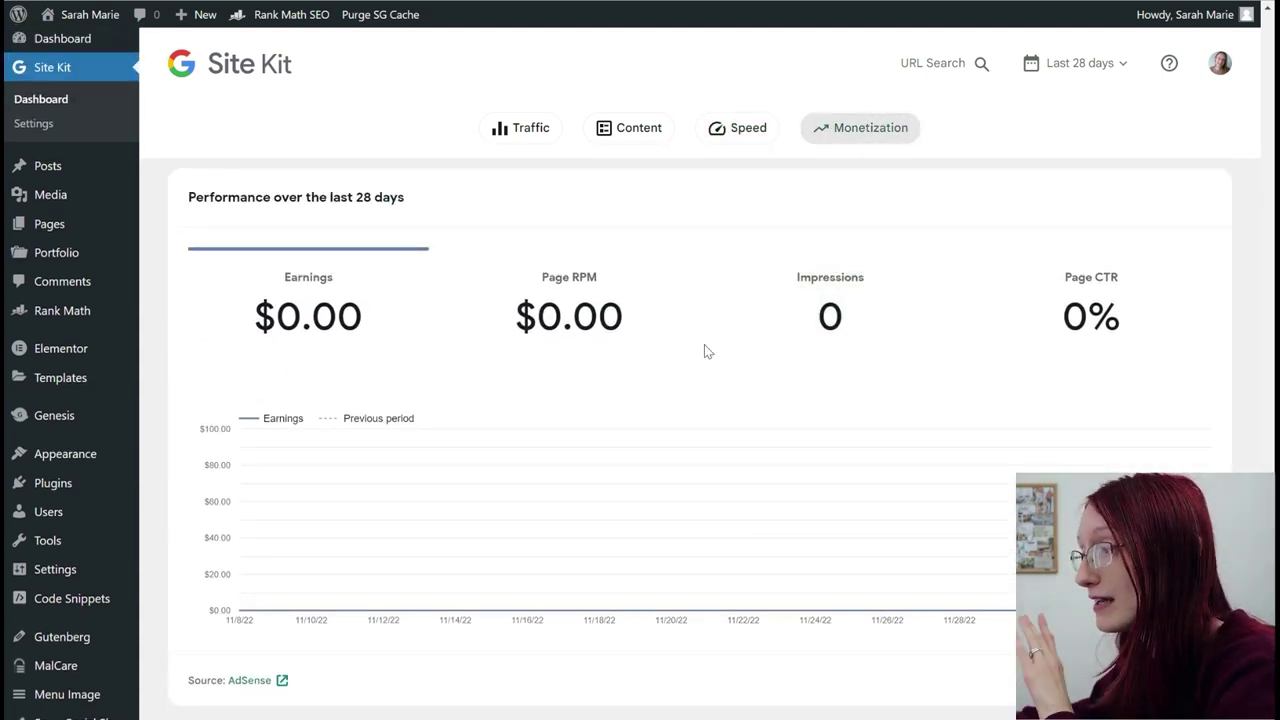
scroll(704, 351, "down", 3)
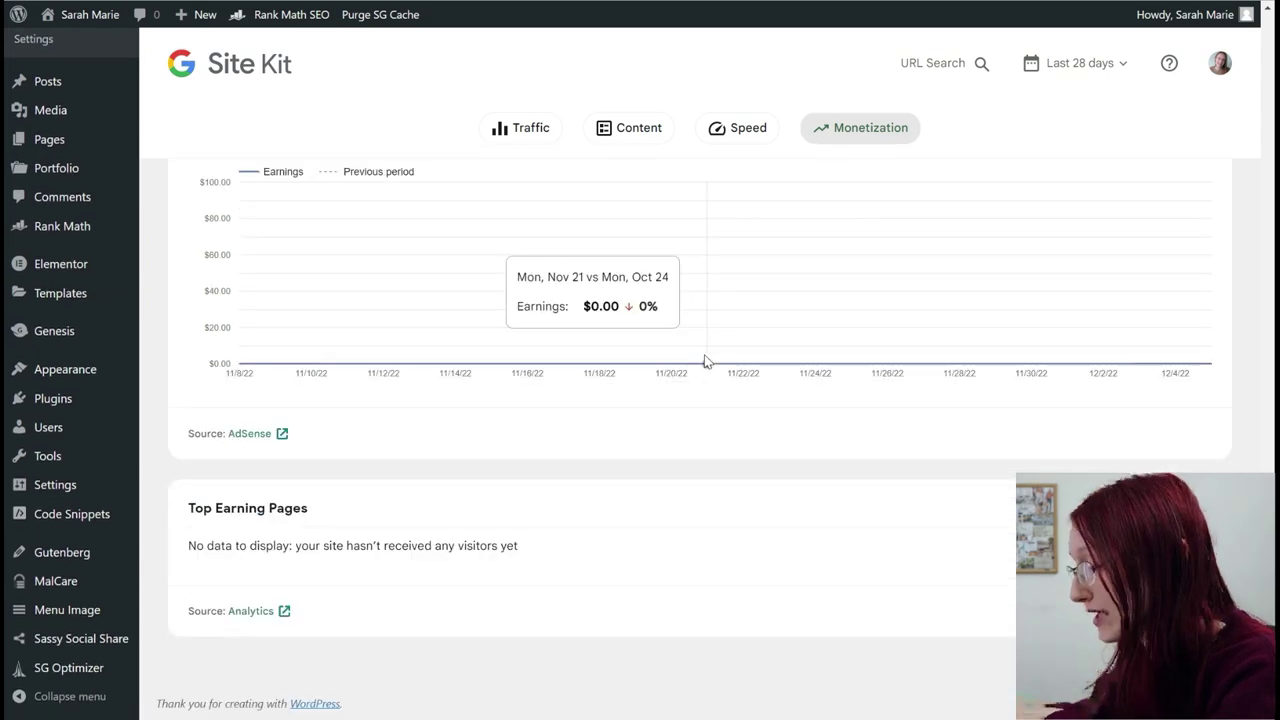
scroll(704, 360, "up", 4)
scroll(699, 393, "up", 7)
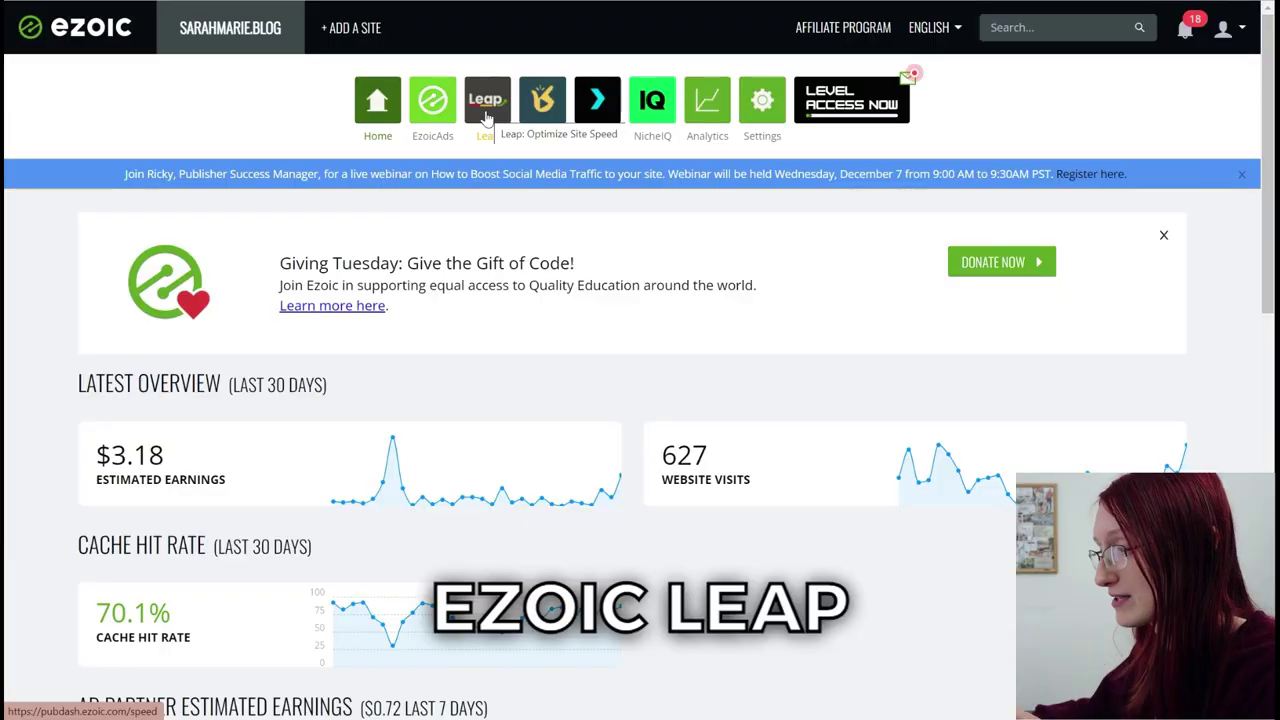
Switch to the Ezoic dashboard and open Leap to view its Core Vital Scores and setup overview
left_click(487, 117)
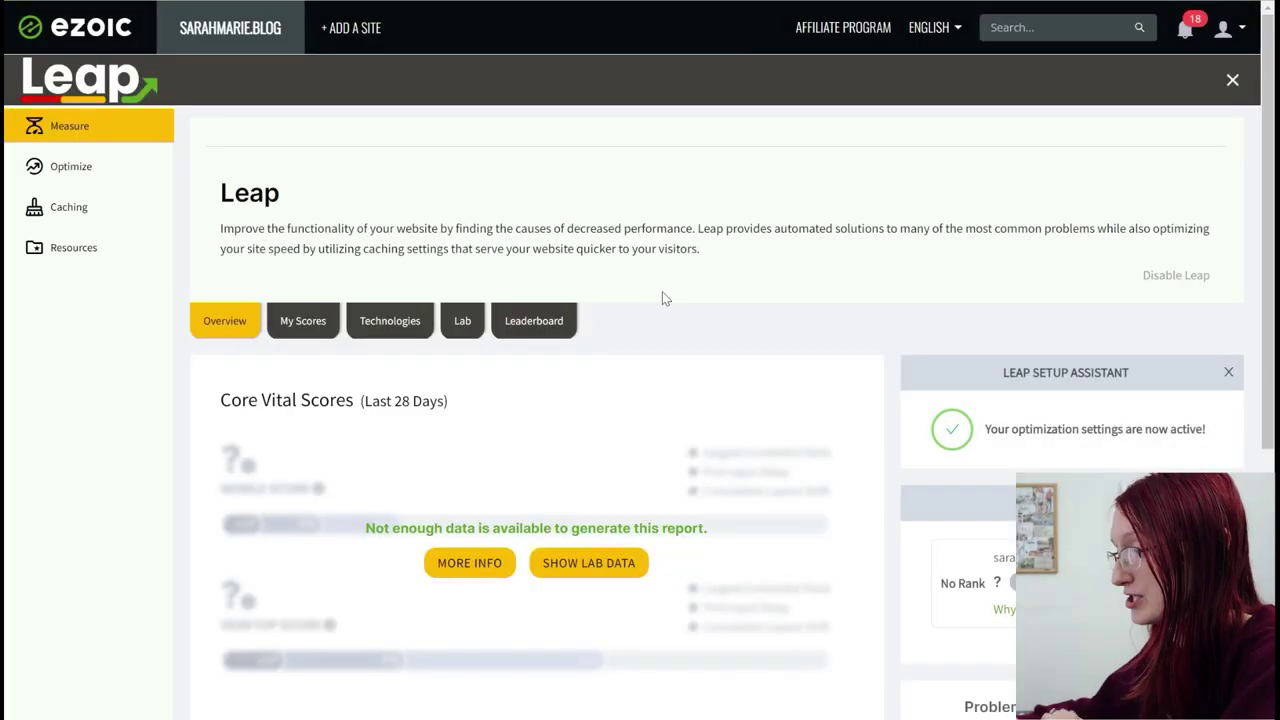
scroll(640, 302, "down", 1)
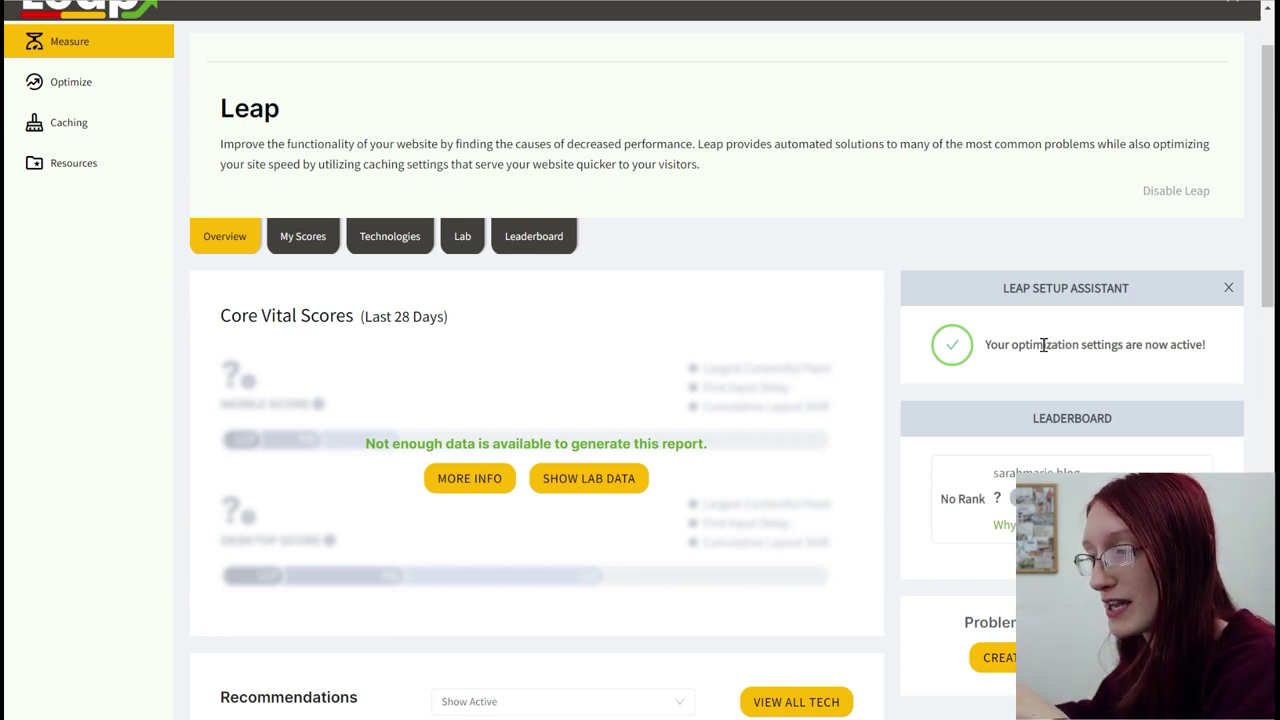
scroll(1040, 338, "down", 3)
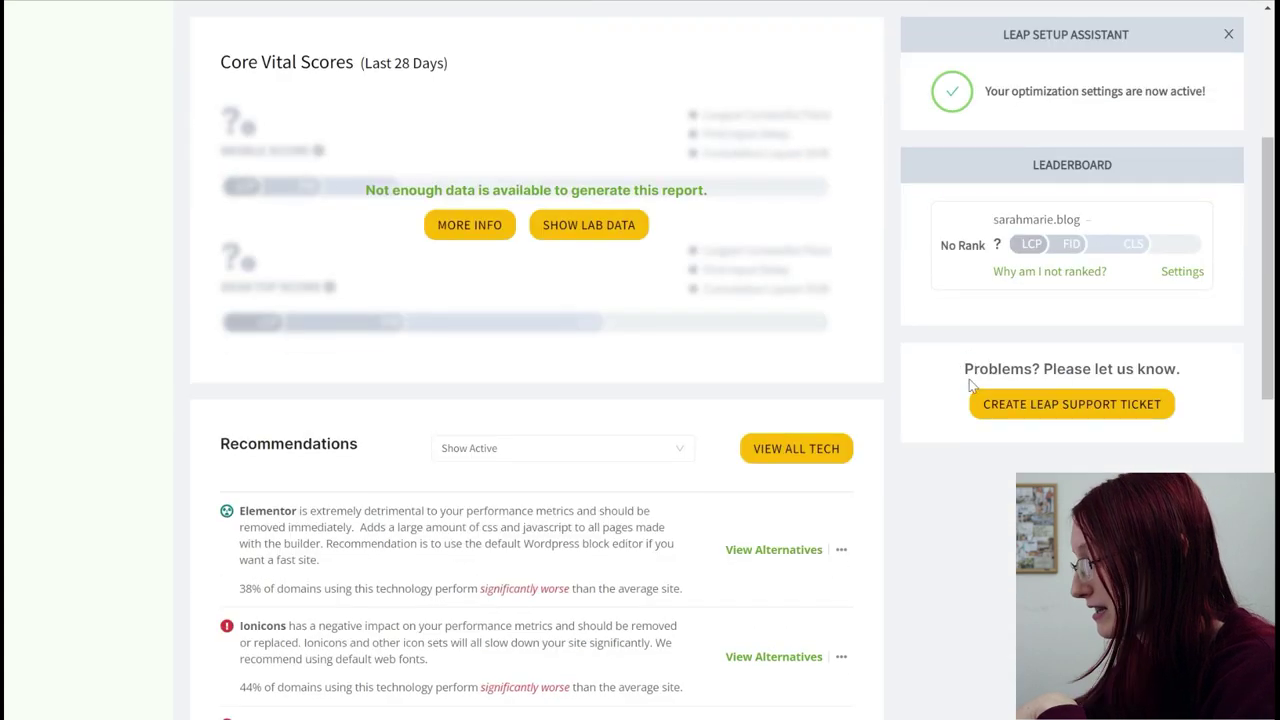
Open Leap's Optimize page and review the current optimization settings and the Settings History
scroll(466, 314, "up", 4)
left_click(53, 177)
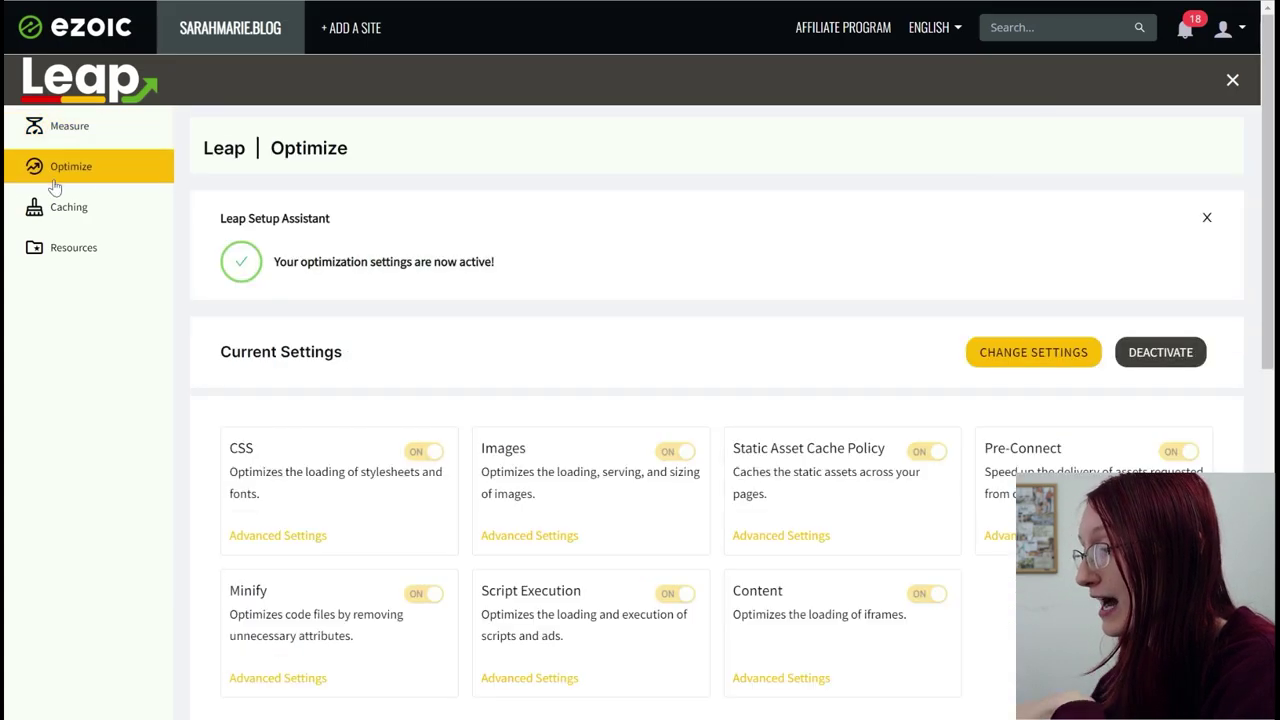
scroll(366, 286, "down", 2)
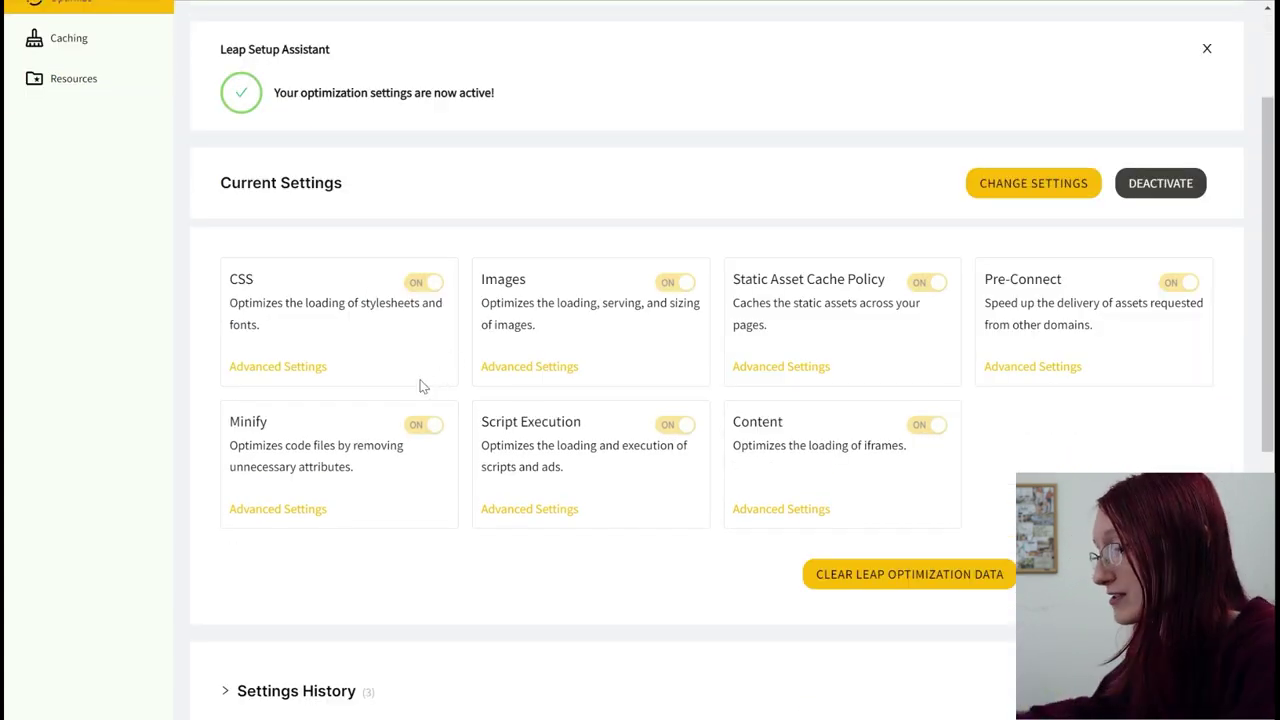
key("XF86MonBrightnessDown")
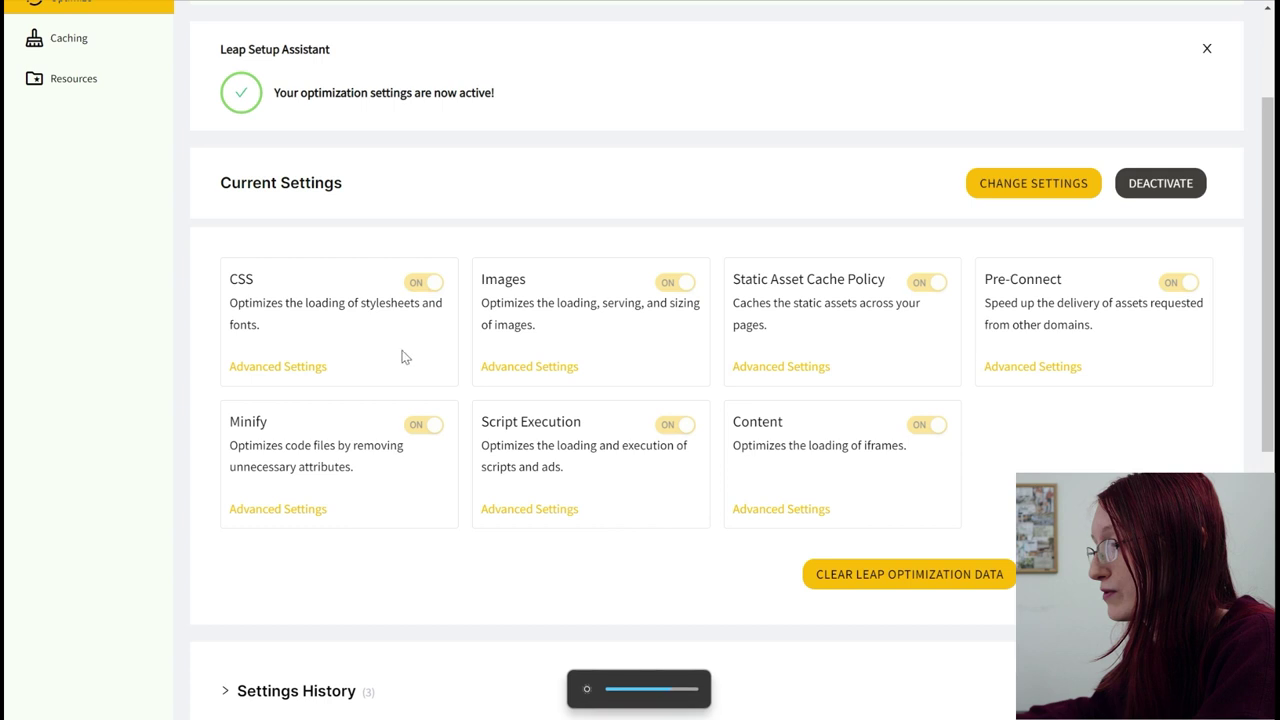
scroll(352, 368, "down", 3)
left_click(342, 360)
scroll(377, 332, "up", 3)
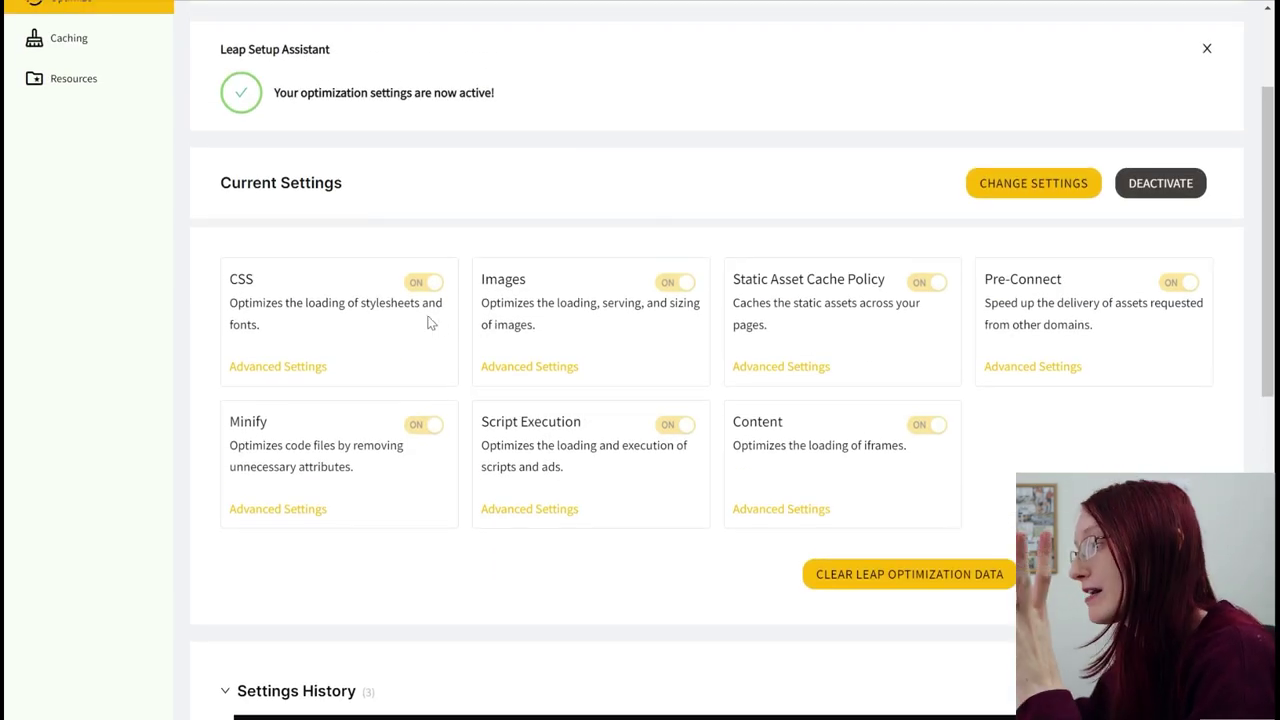
scroll(465, 326, "up", 2)
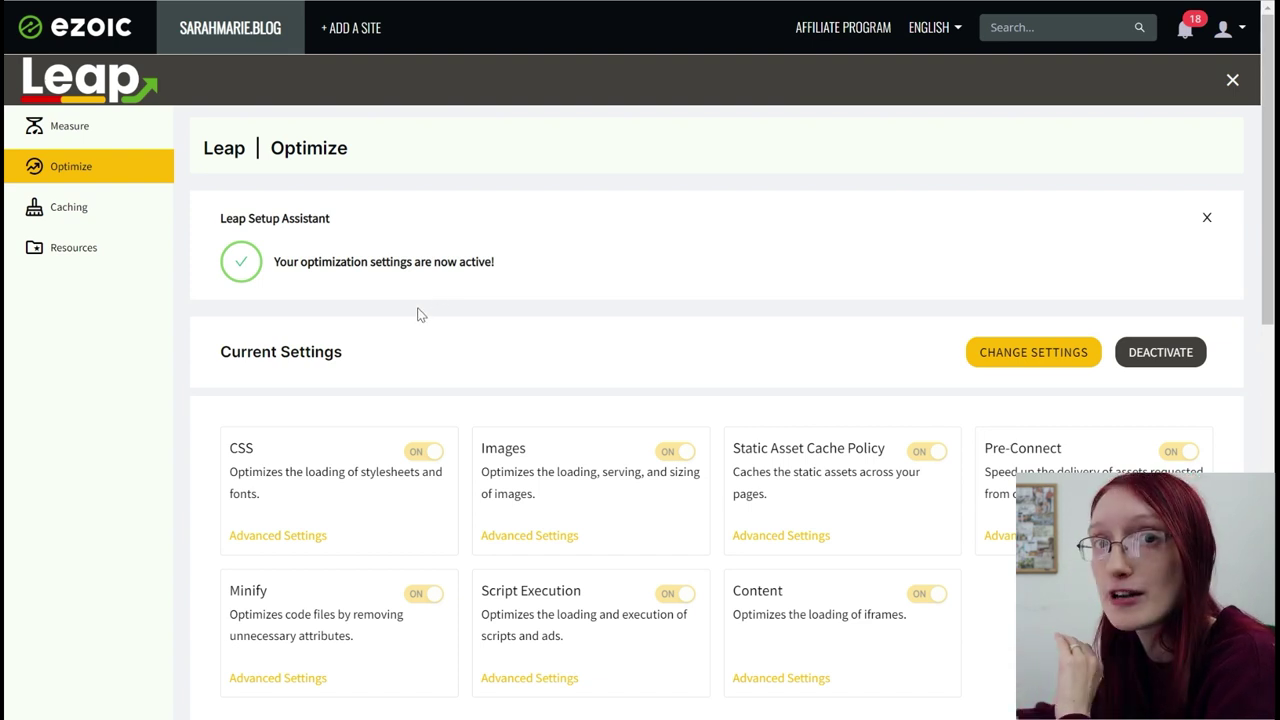
Review the technology recommendations in Leap's overview and open the alternatives for Elementor
scroll(480, 340, "down", 5)
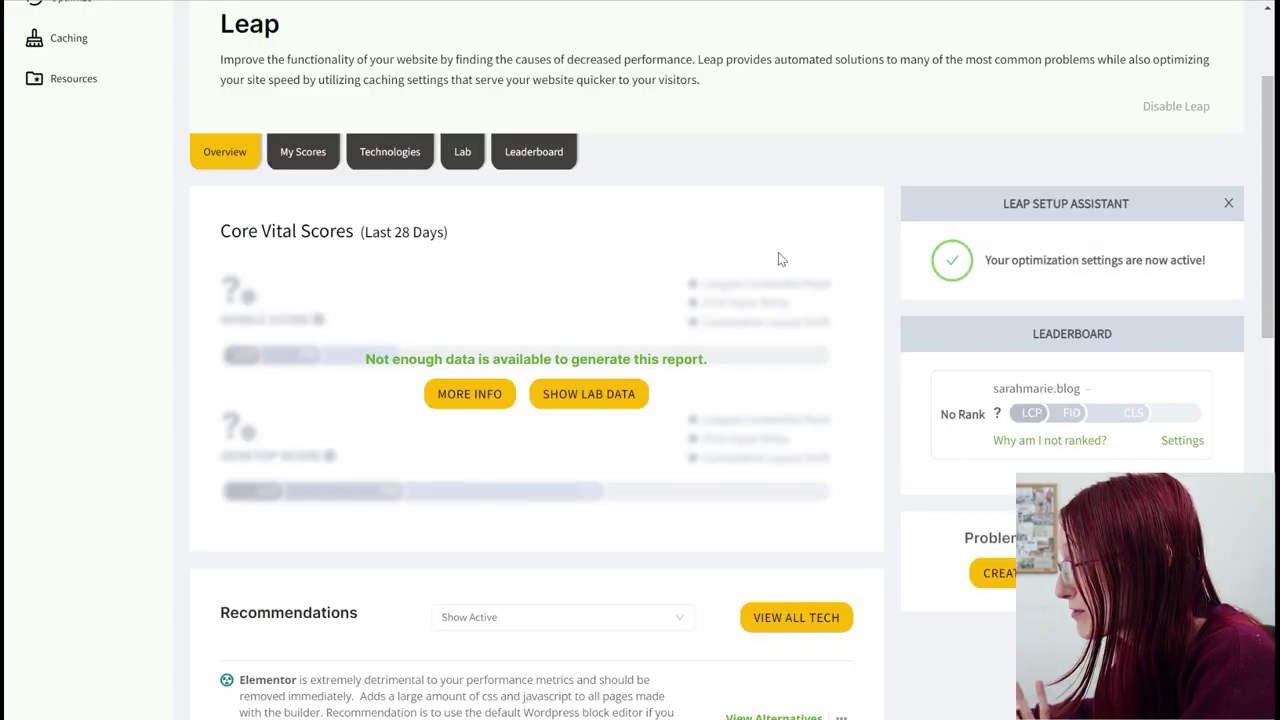
scroll(778, 258, "down", 1)
scroll(778, 258, "down", 4)
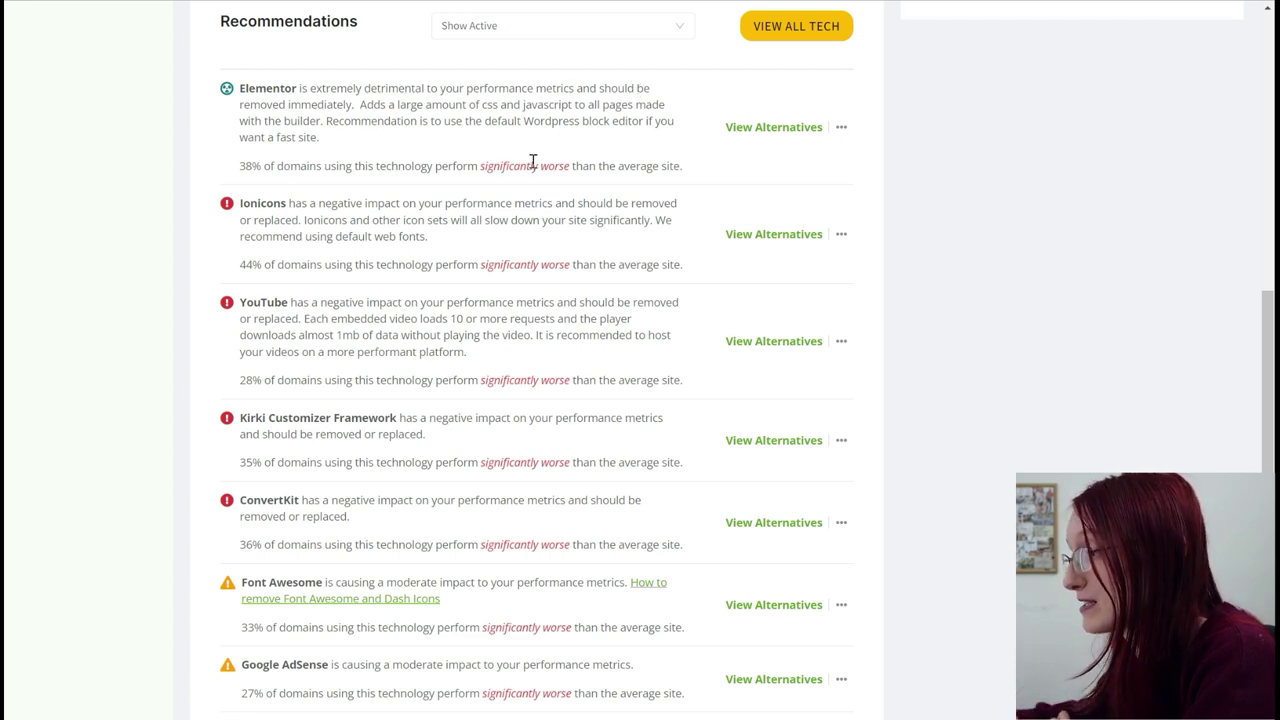
left_click(760, 128)
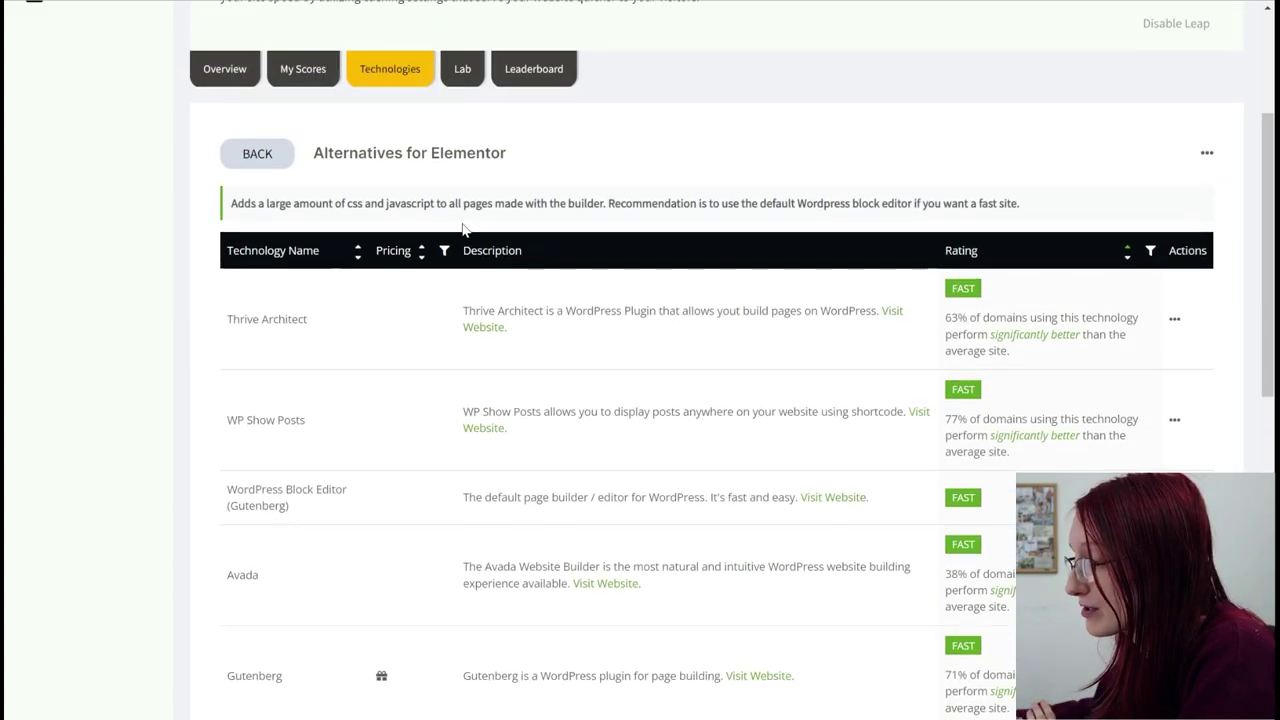
Browse the list of Elementor alternatives, checking the ratings on pages 6 and 3
scroll(563, 311, "down", 5)
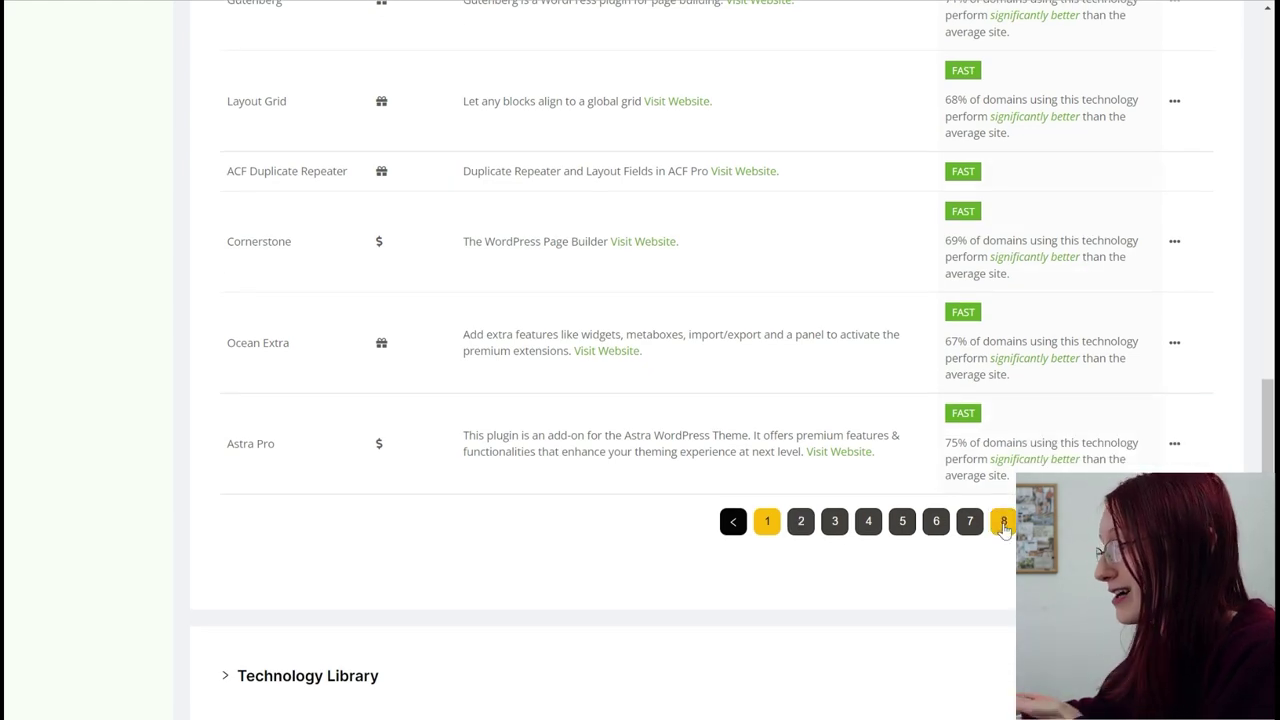
left_click(940, 527)
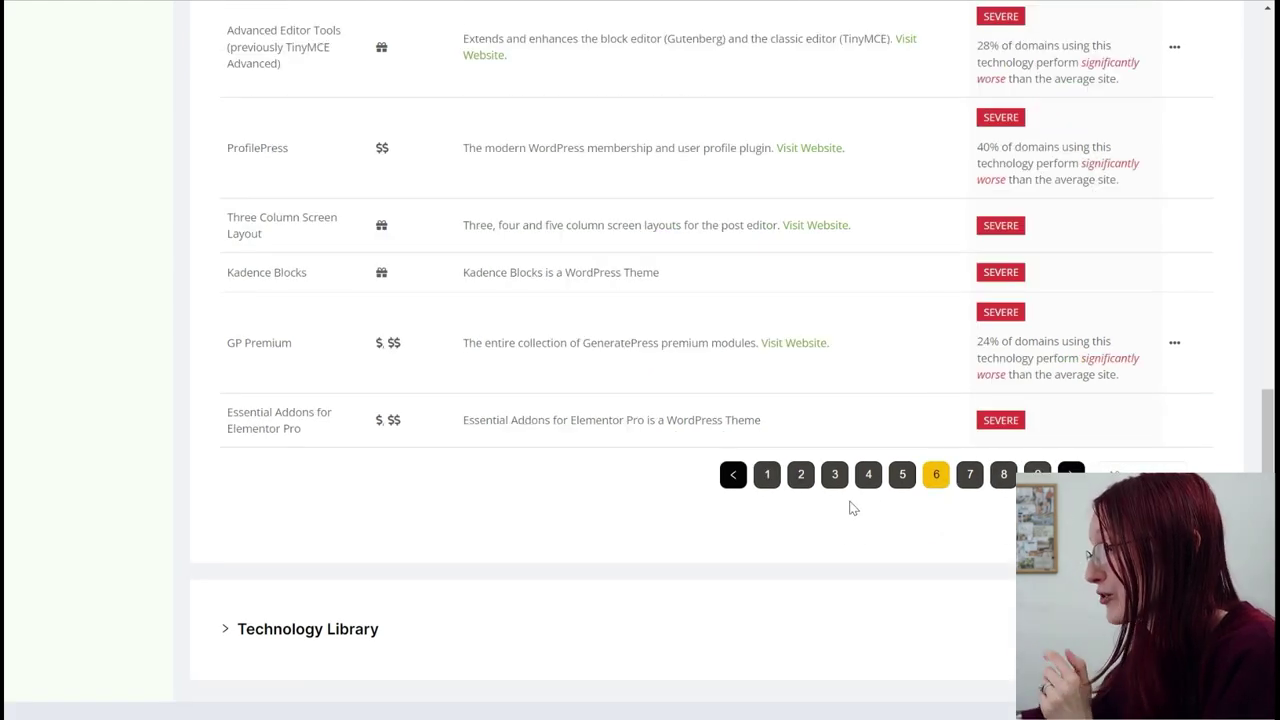
left_click(836, 476)
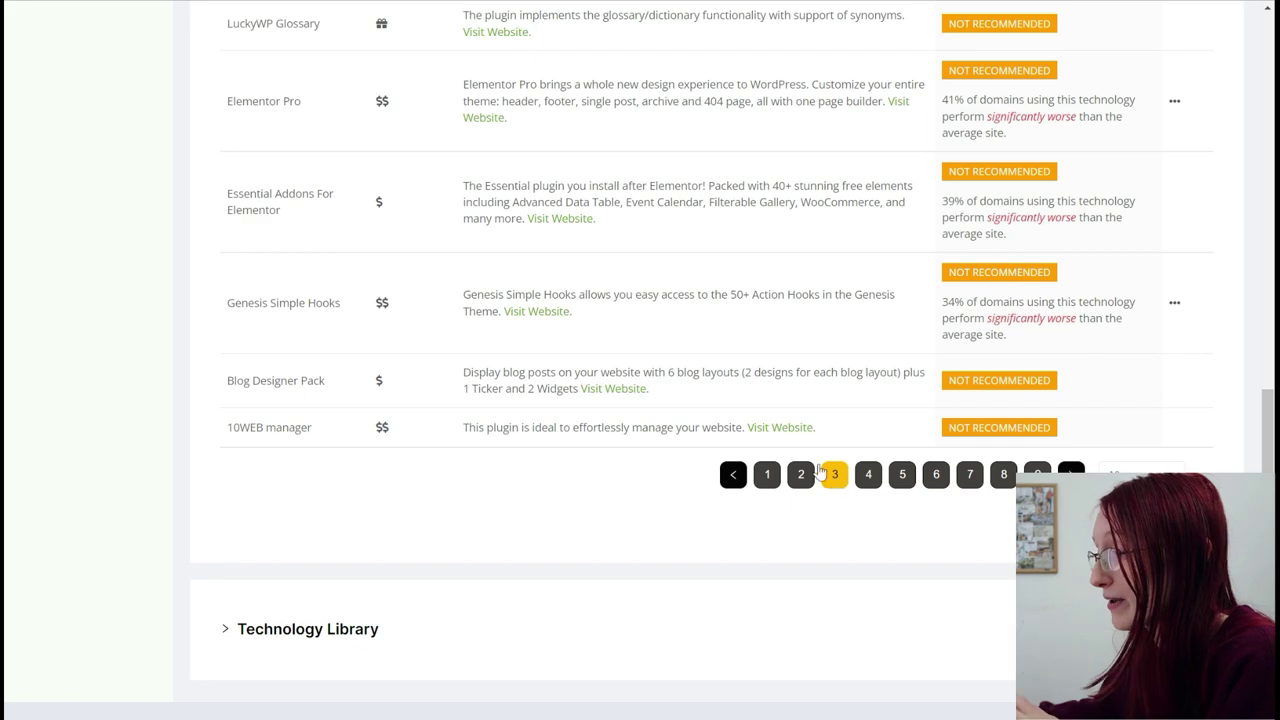
scroll(810, 462, "up", 4)
scroll(700, 380, "up", 4)
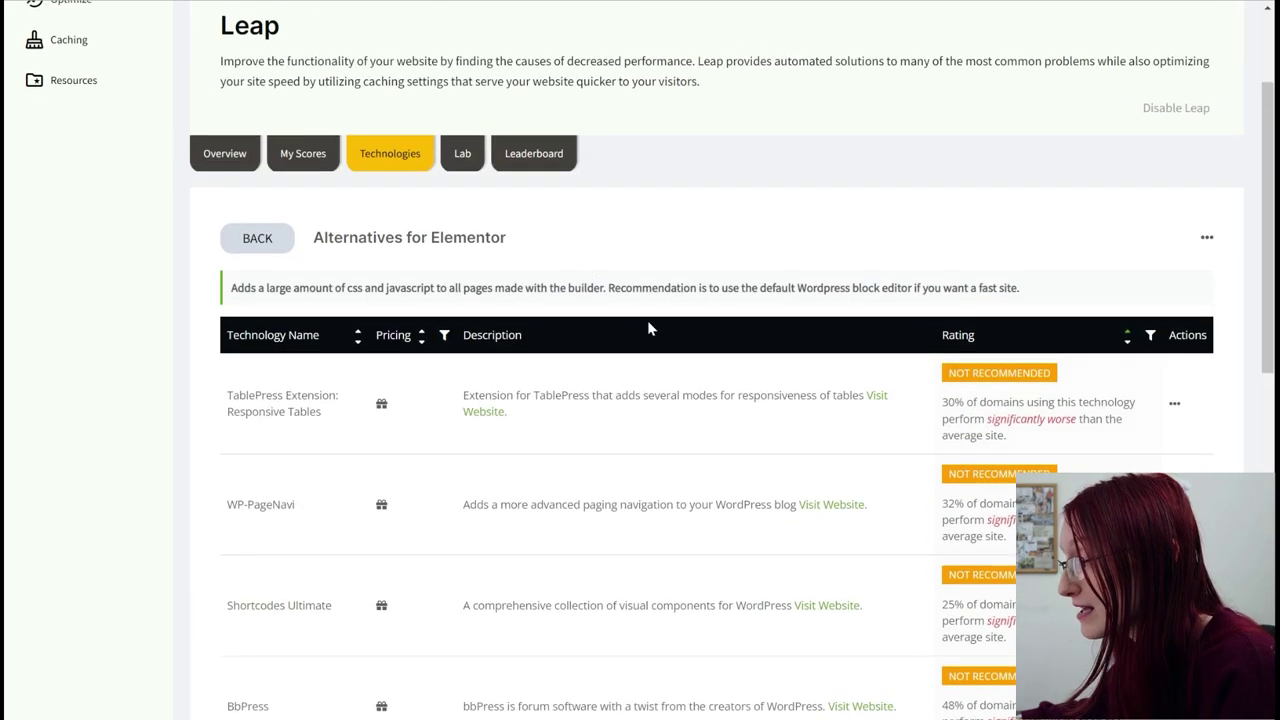
Return to Leap's list of the site's own technologies and review their performance ratings
left_click(257, 238)
scroll(251, 249, "down", 3)
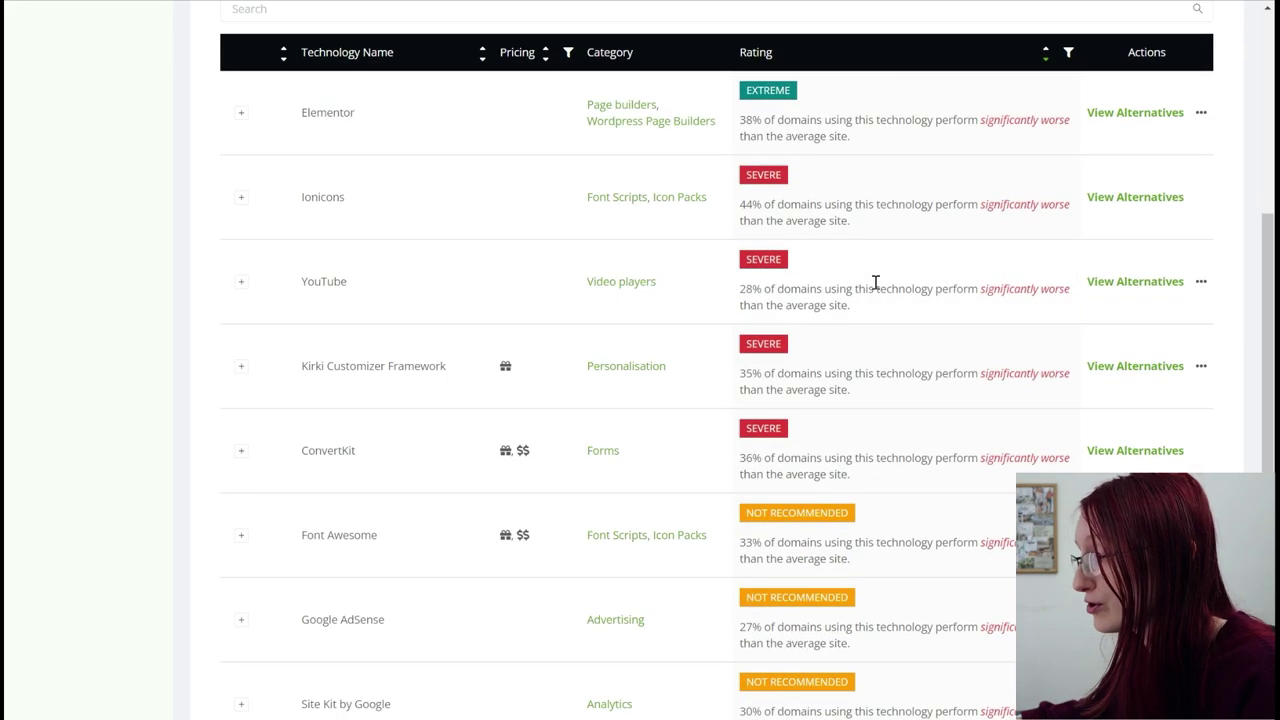
left_click(1103, 287)
scroll(737, 294, "up", 2)
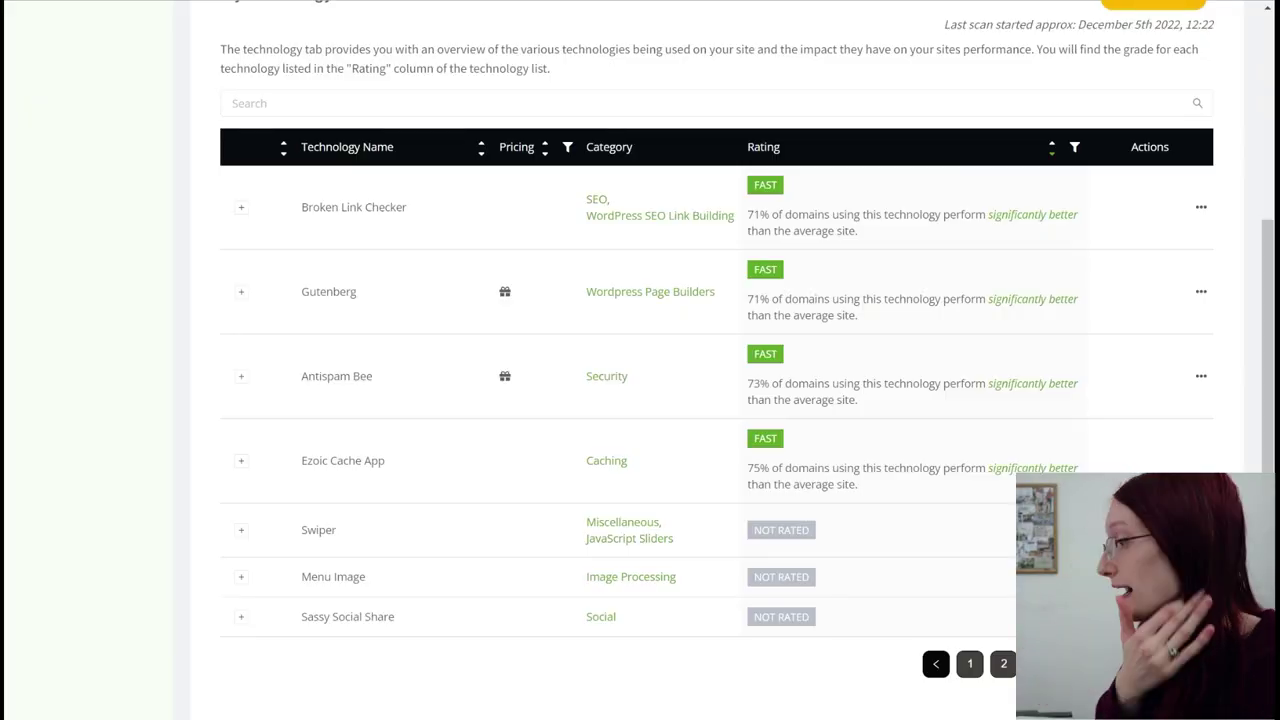
left_click(969, 663)
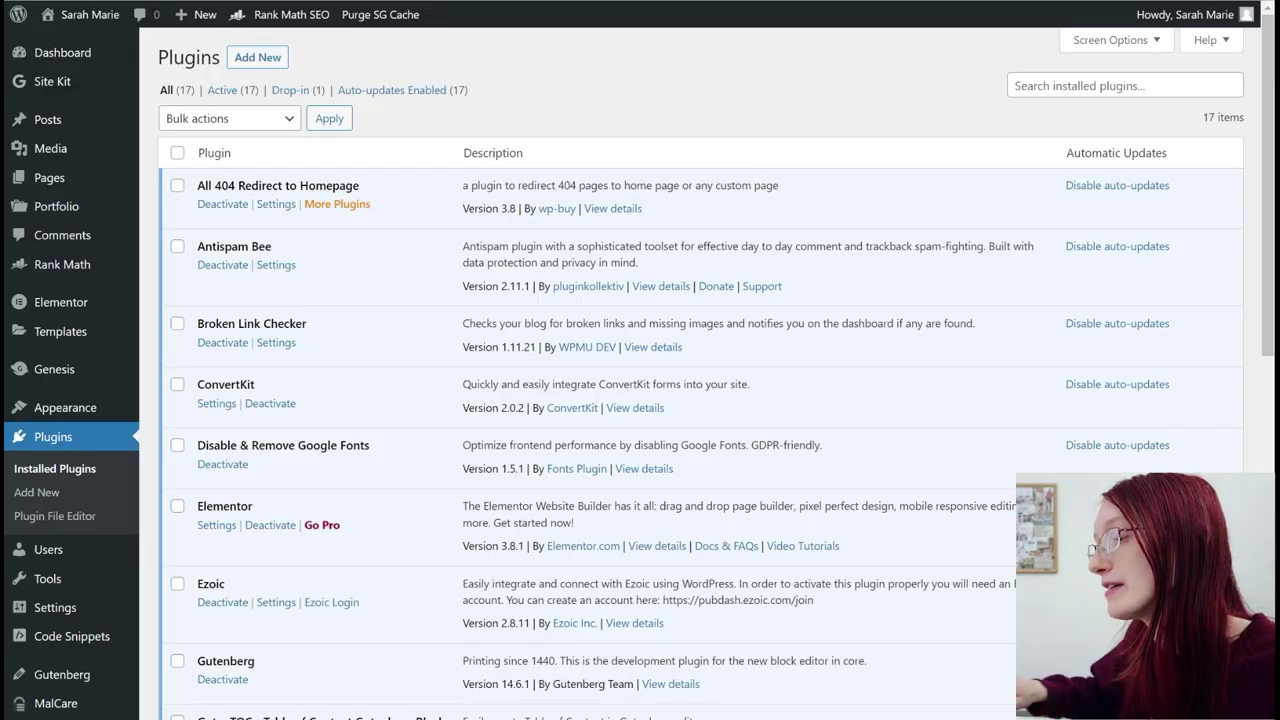
Switch to the WordPress Plugins page and look through the installed plugins
scroll(640, 400, "down", 2)
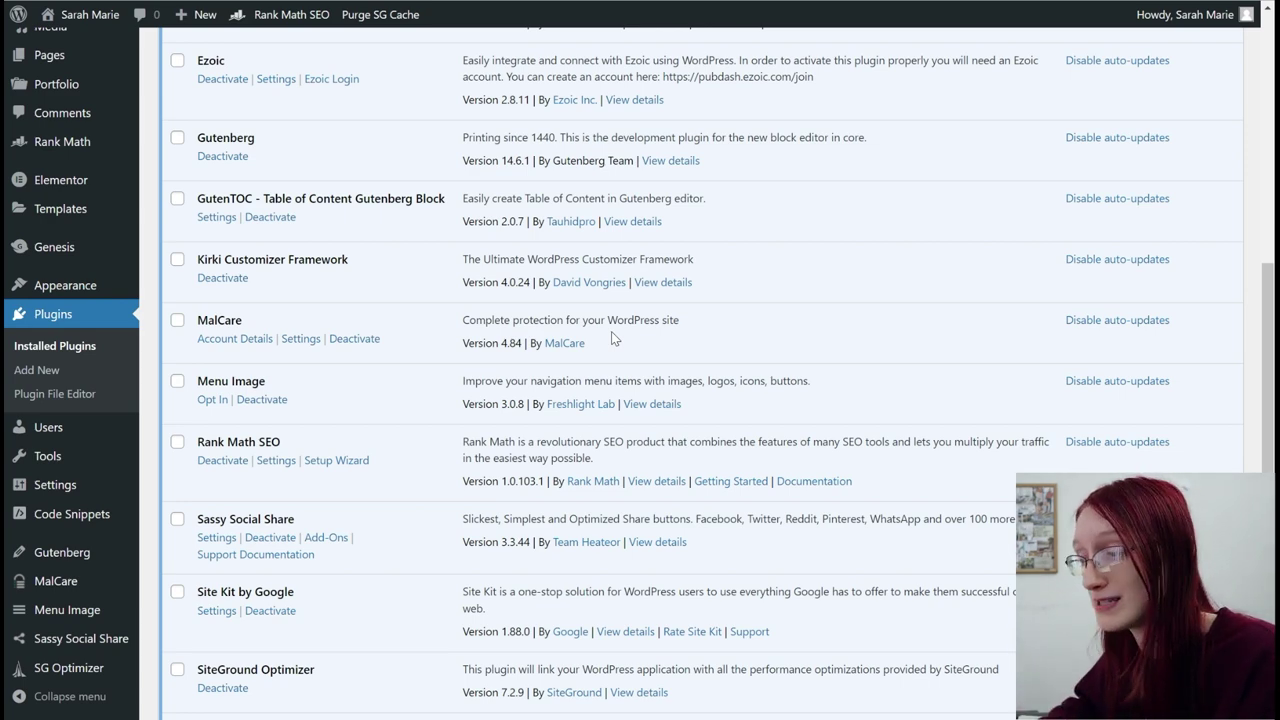
scroll(611, 333, "down", 2)
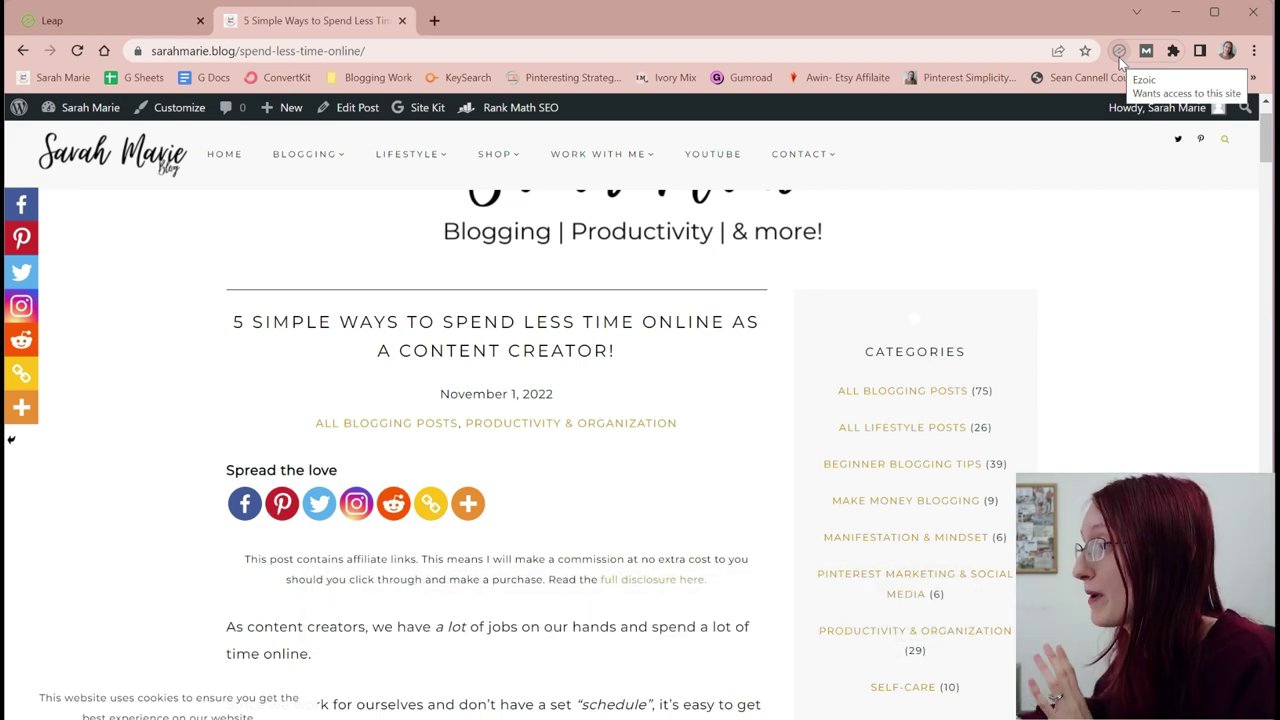
Open Leap in the Ezoic browser extension on the blog post and enable Highlight LCP Element for Largest Contentful Paint
left_click(1119, 51)
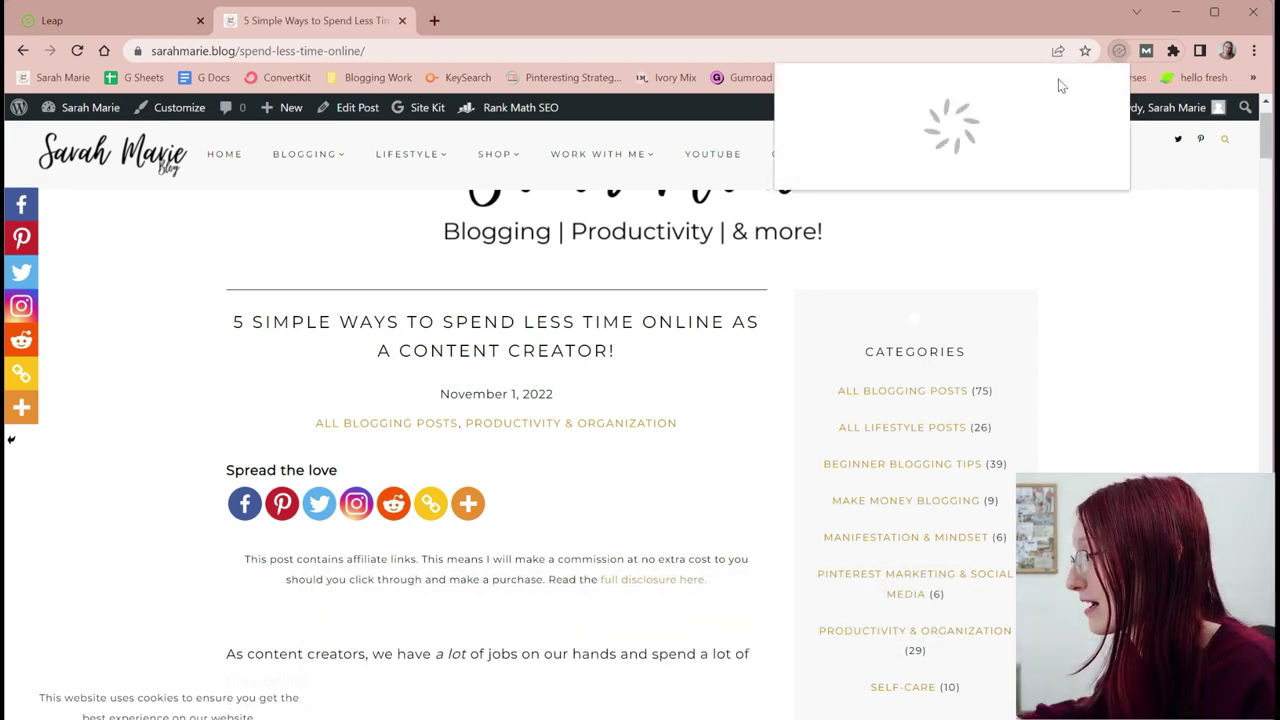
left_click(994, 88)
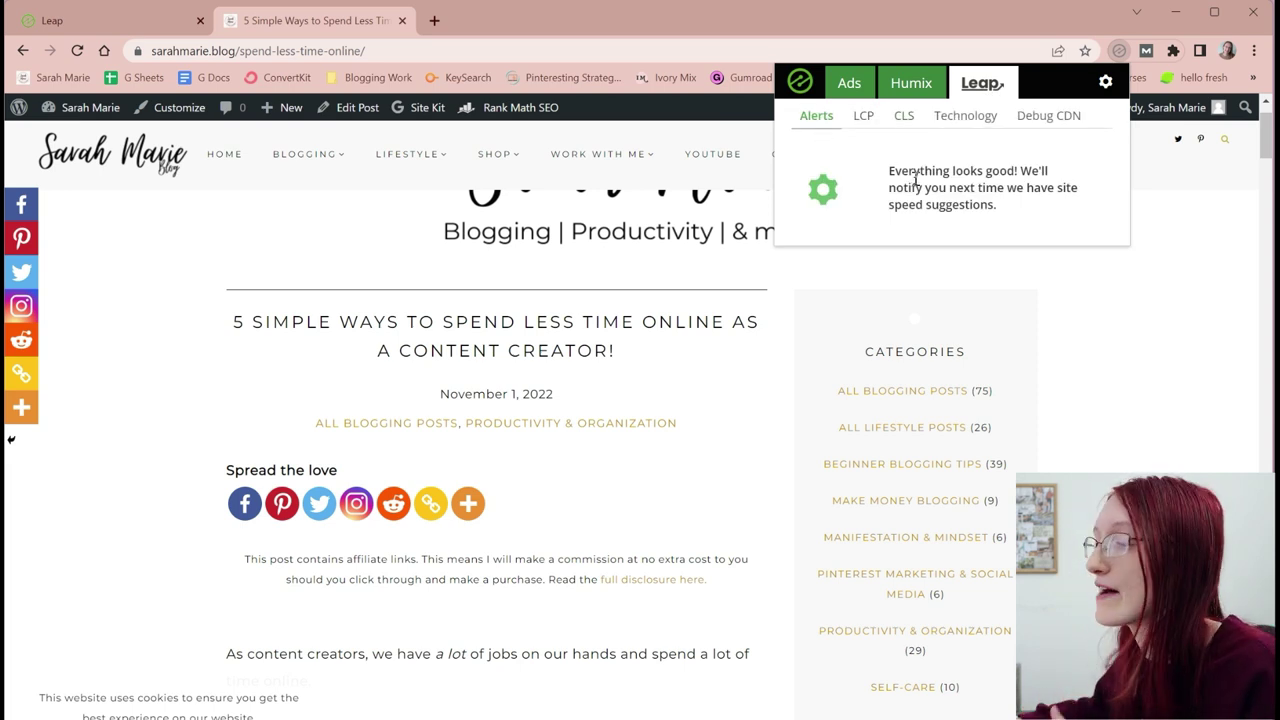
left_click(855, 128)
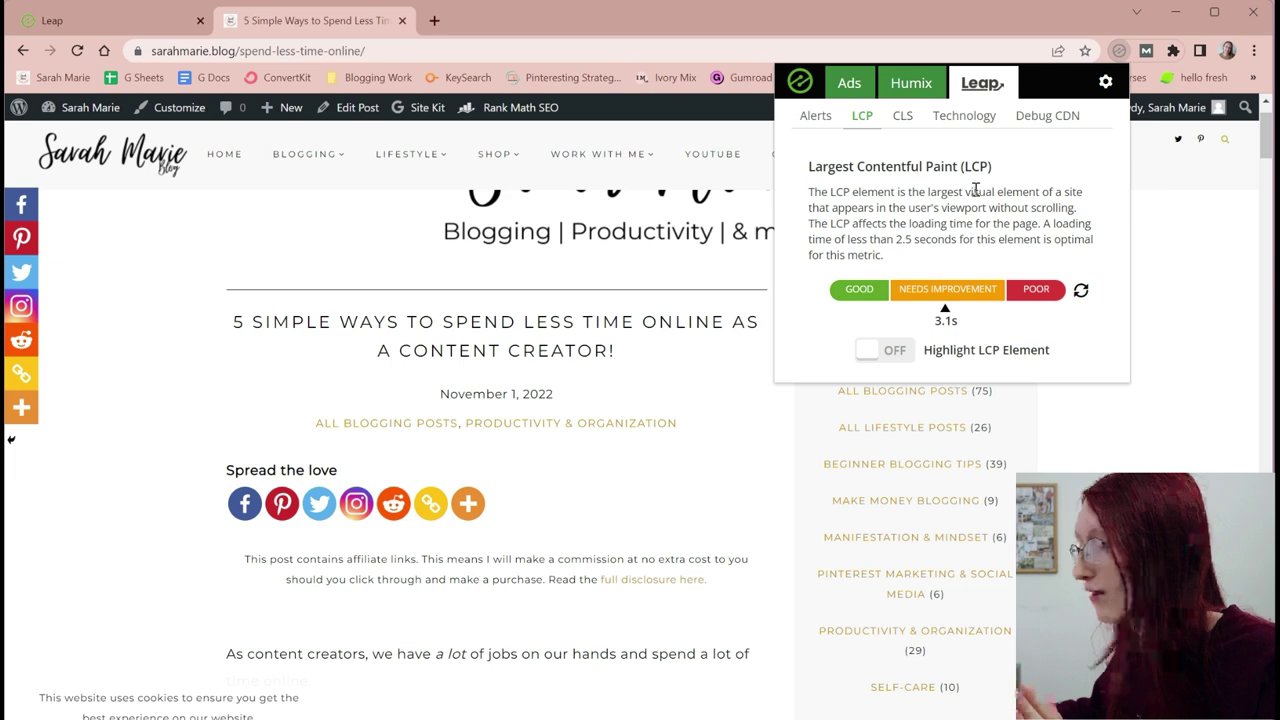
left_click(888, 352)
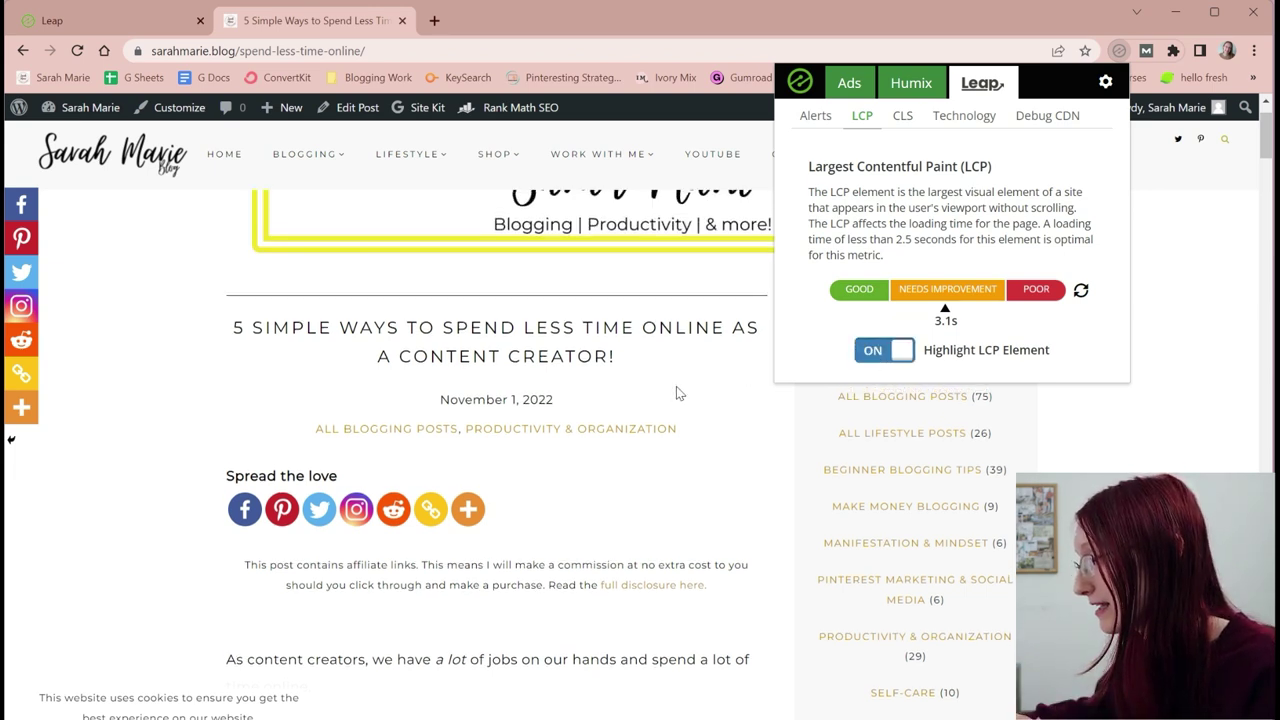